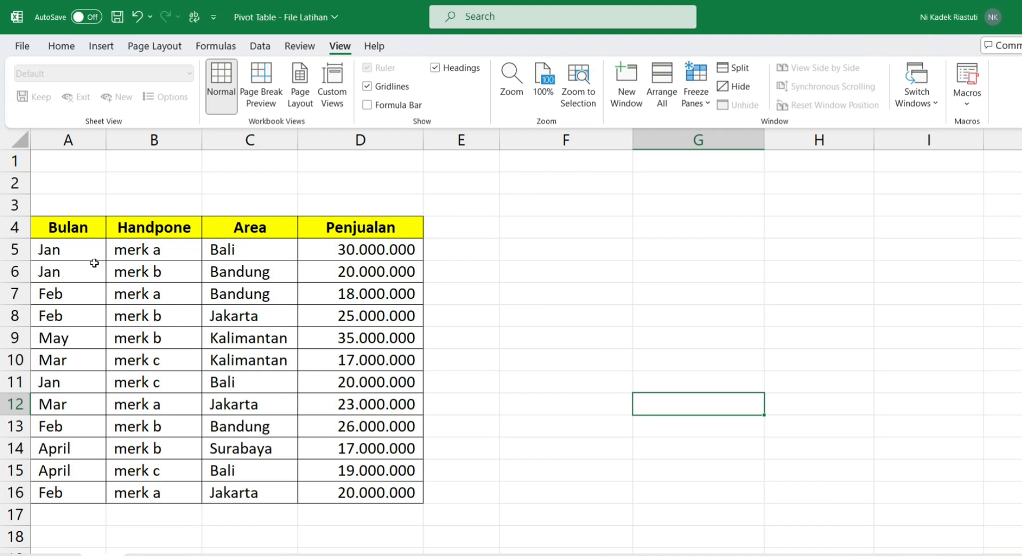
Step: Examine the sales table's Bulan, Handpone, Area and Penjualan columns and the rows for merk a
{"action": "left_click", "coordinate": [78, 228]}
{"action": "left_click", "coordinate": [161, 230]}
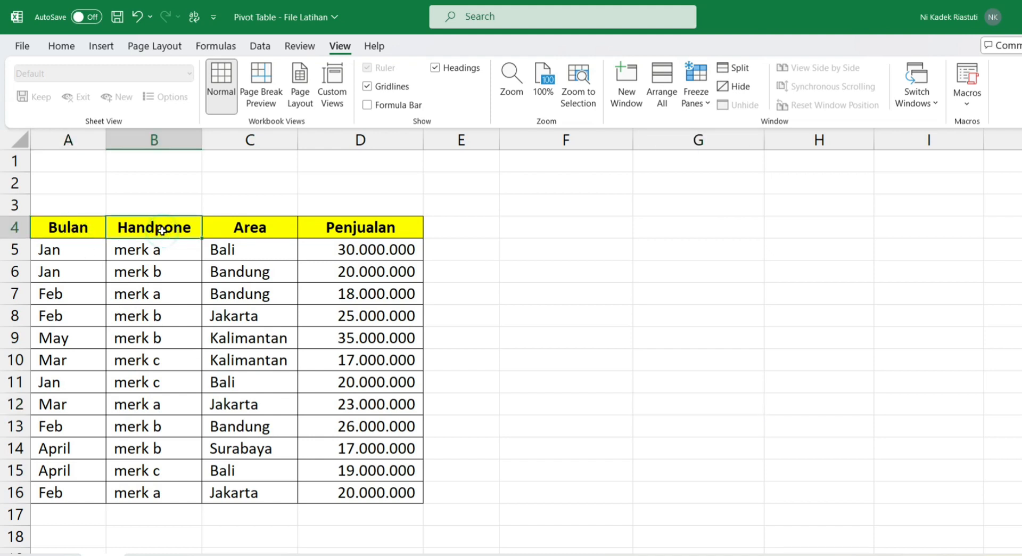
{"action": "left_click", "coordinate": [241, 234]}
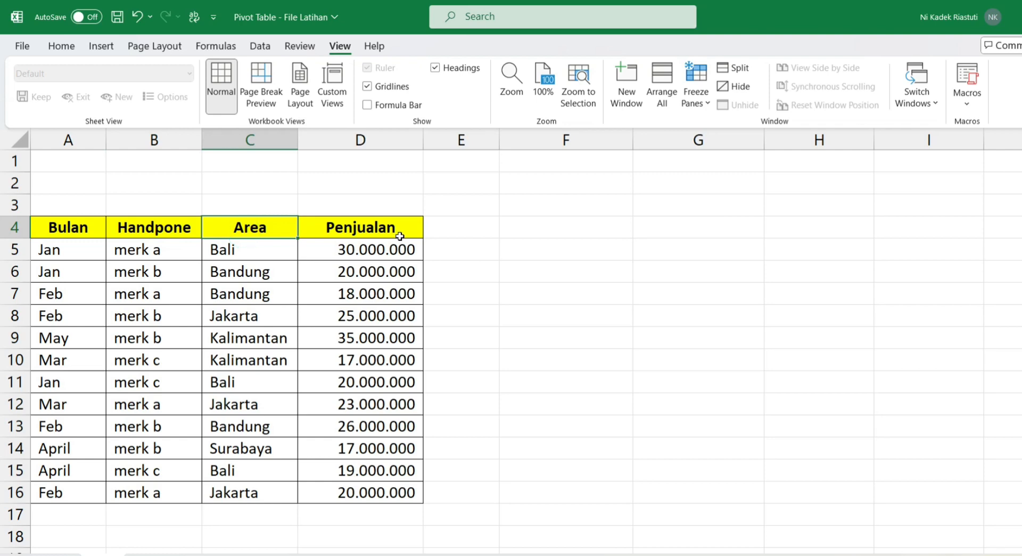
{"action": "left_click", "coordinate": [401, 235]}
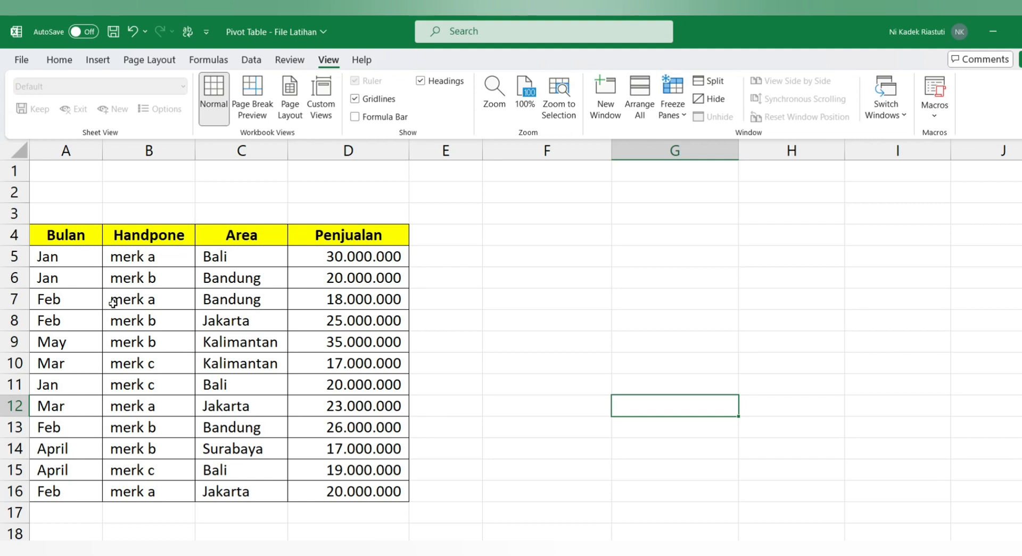
{"action": "left_click", "coordinate": [75, 237]}
{"action": "left_click", "coordinate": [155, 238]}
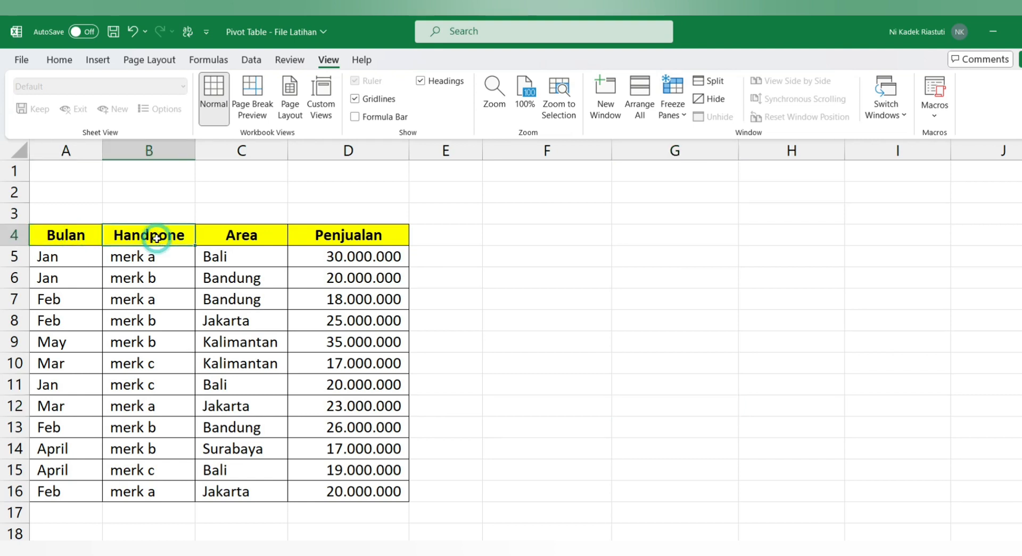
{"action": "left_click", "coordinate": [237, 239]}
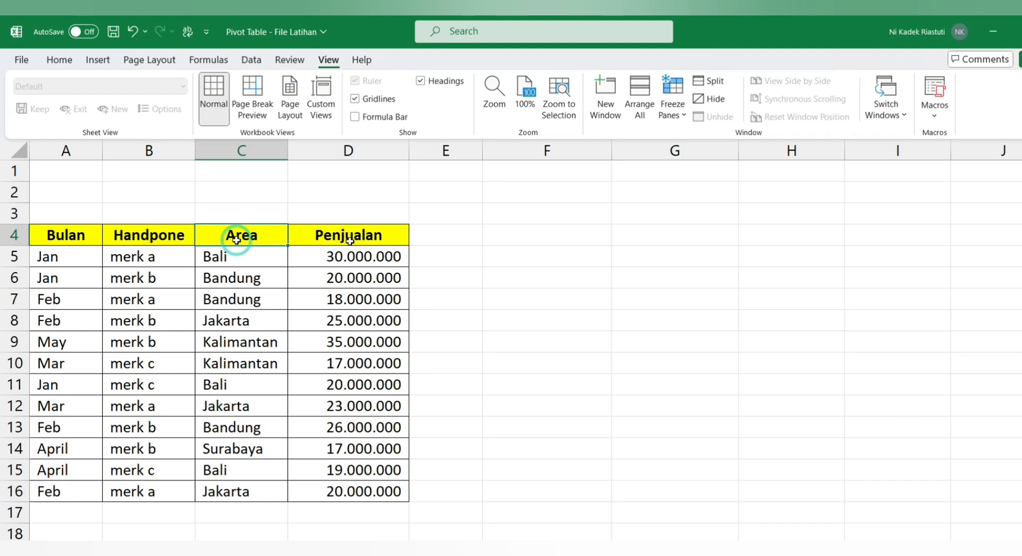
{"action": "left_click", "coordinate": [387, 241]}
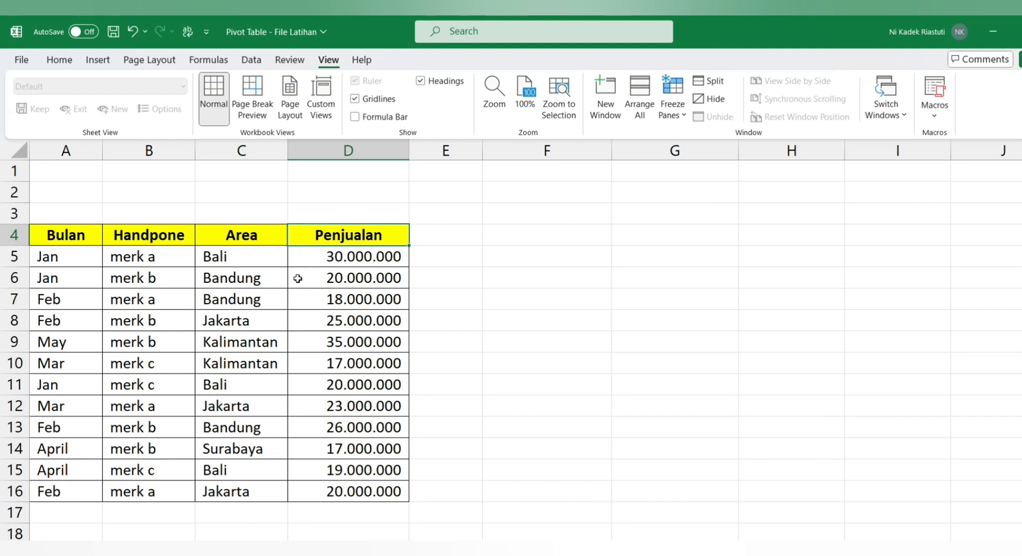
{"action": "left_click", "coordinate": [176, 261]}
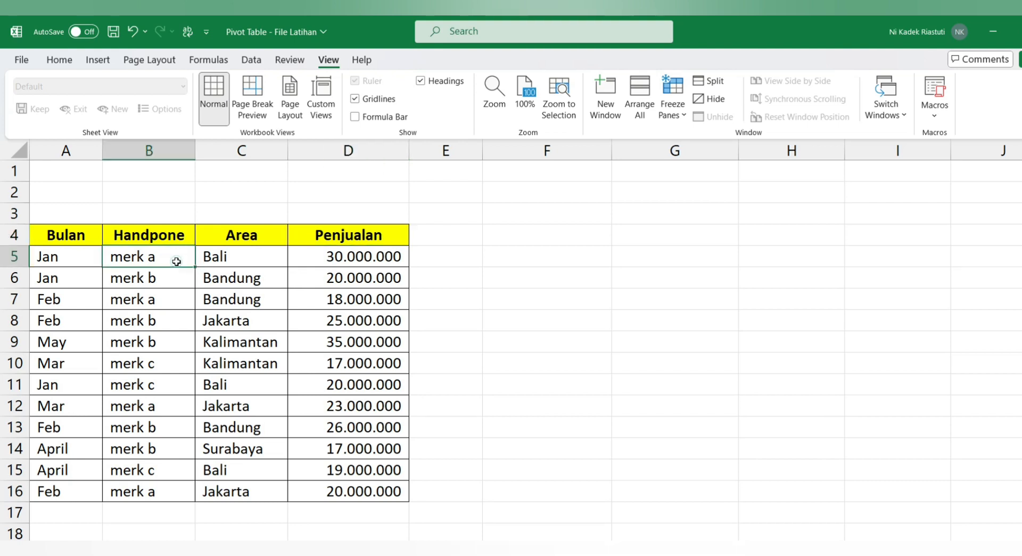
{"action": "left_click", "coordinate": [166, 306]}
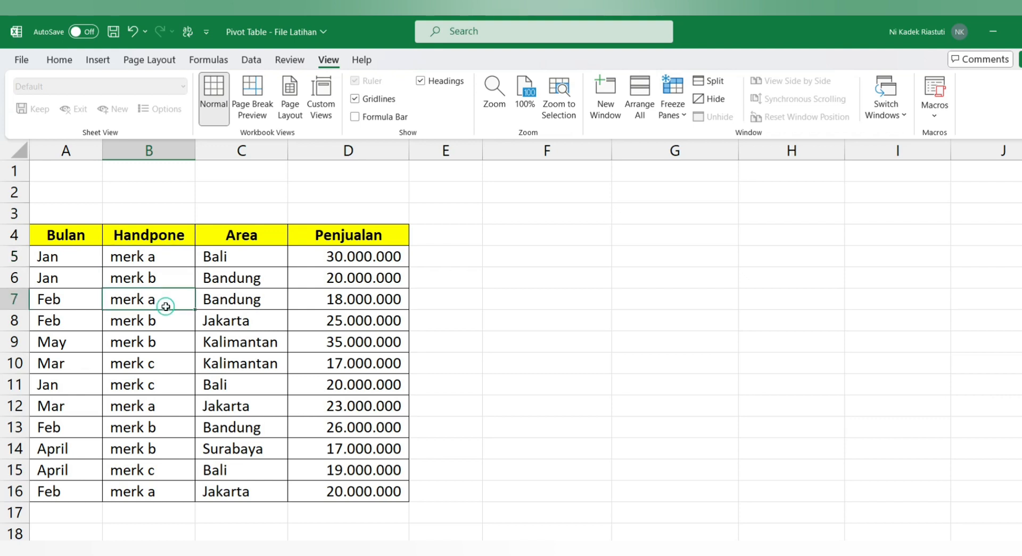
{"action": "left_click", "coordinate": [161, 408]}
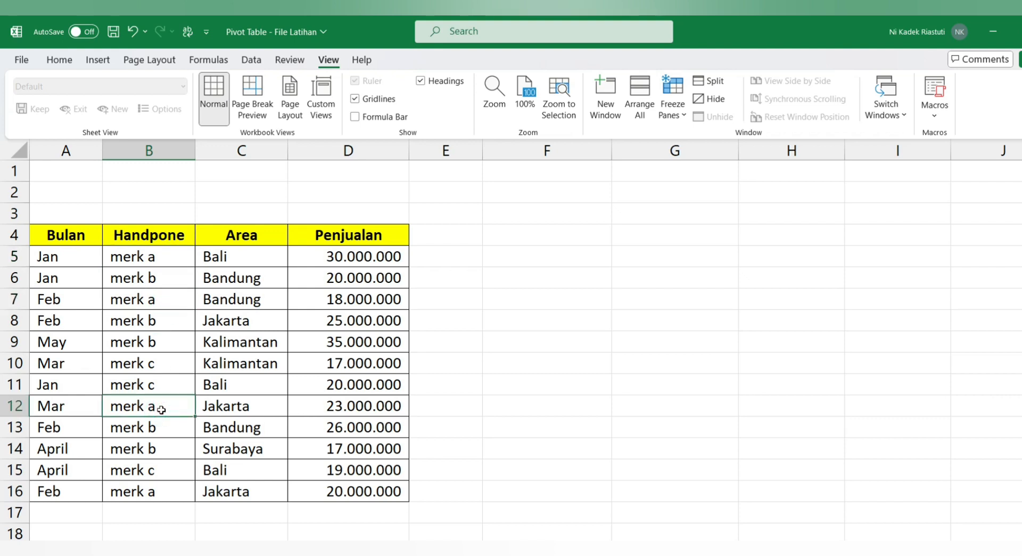
{"action": "left_click", "coordinate": [153, 493]}
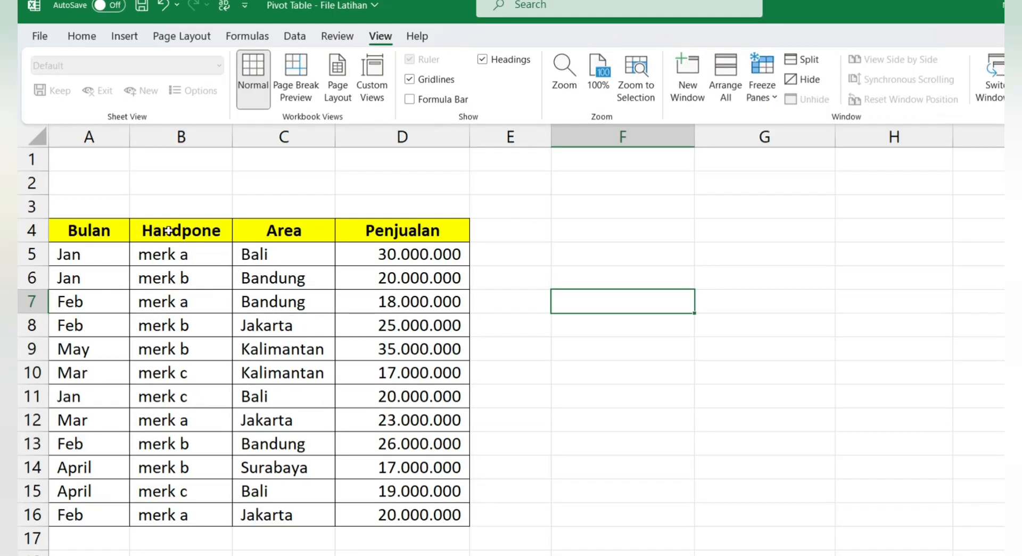
Step: Create a pivot table from the sales data in A4:D16, placed in the existing worksheet at Sheet2 cell F3
{"action": "mouse_move", "coordinate": [54, 227]}
{"action": "left_mouse_down"}
{"action": "mouse_move", "coordinate": [133, 257]}
{"action": "mouse_move", "coordinate": [235, 336]}
{"action": "mouse_move", "coordinate": [421, 511]}
{"action": "left_mouse_up"}
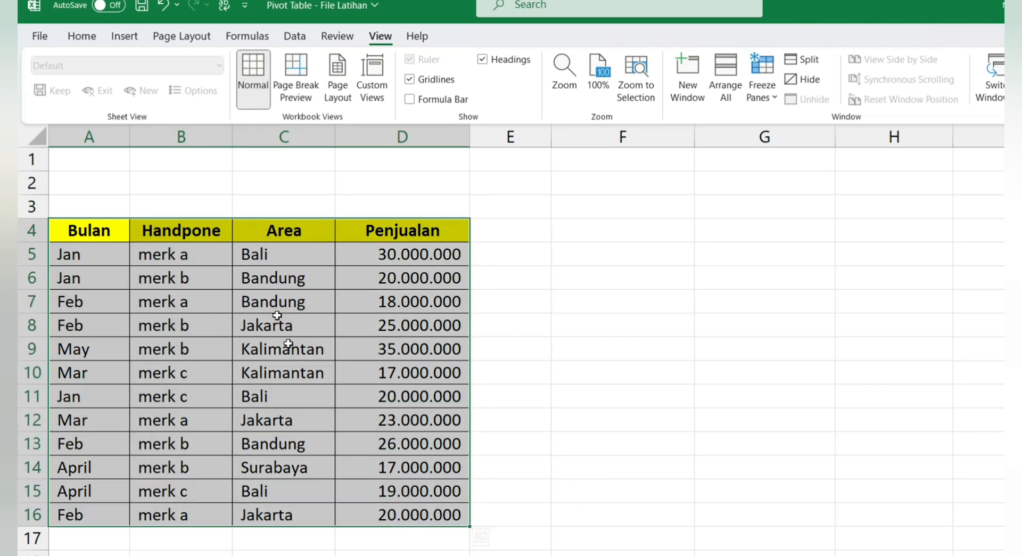
{"action": "left_click", "coordinate": [125, 37]}
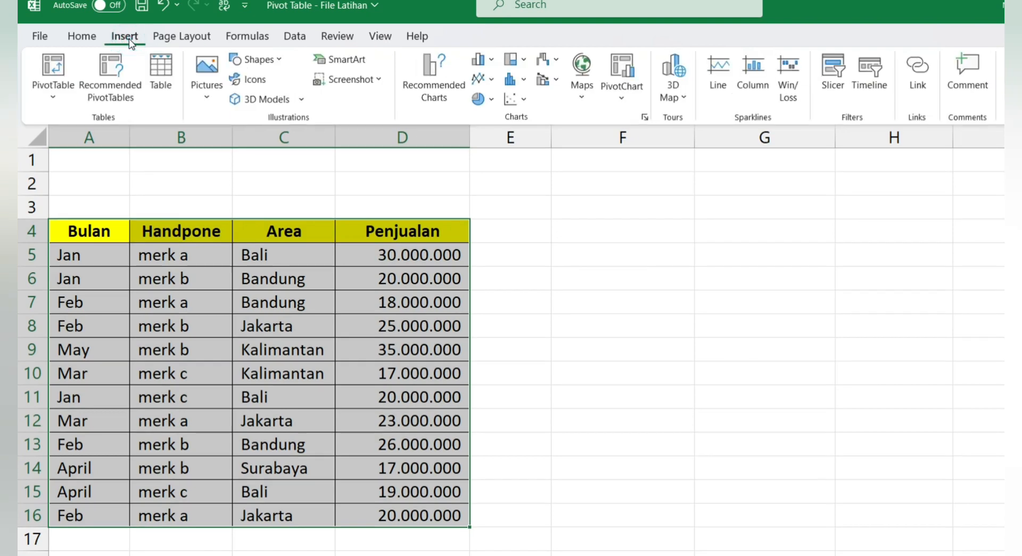
{"action": "left_click", "coordinate": [52, 88]}
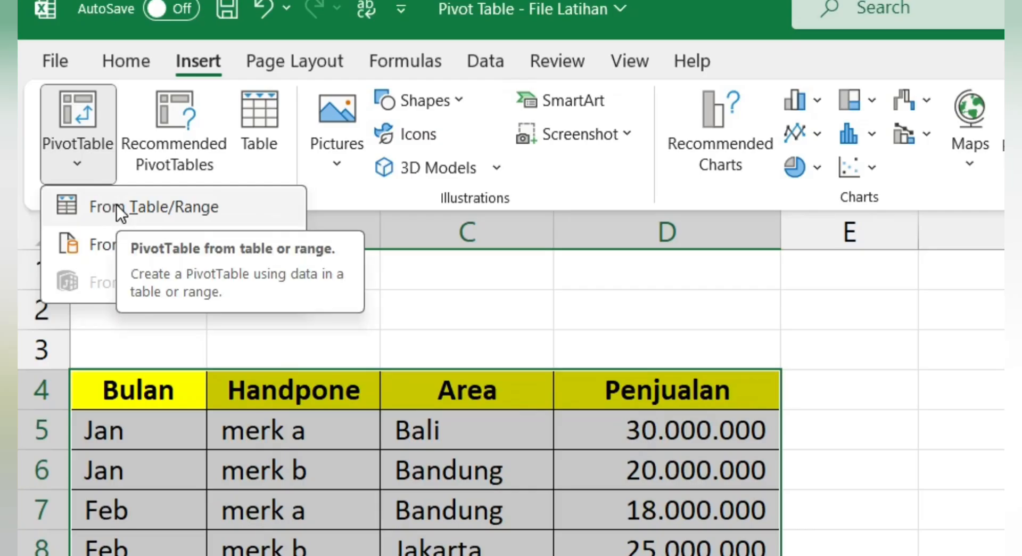
{"action": "left_click", "coordinate": [116, 206]}
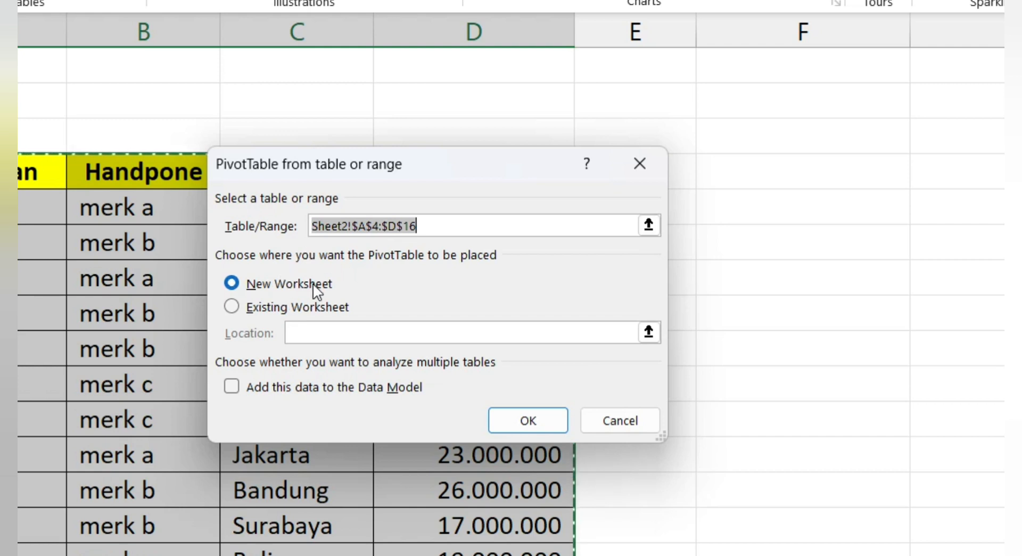
{"action": "left_click", "coordinate": [237, 306]}
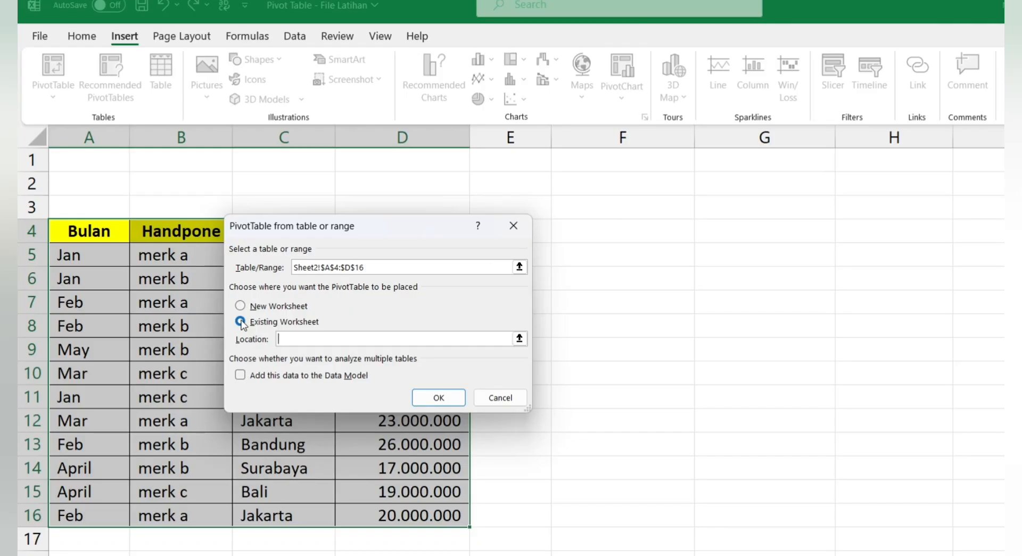
{"action": "left_click", "coordinate": [298, 340]}
{"action": "left_click", "coordinate": [662, 204]}
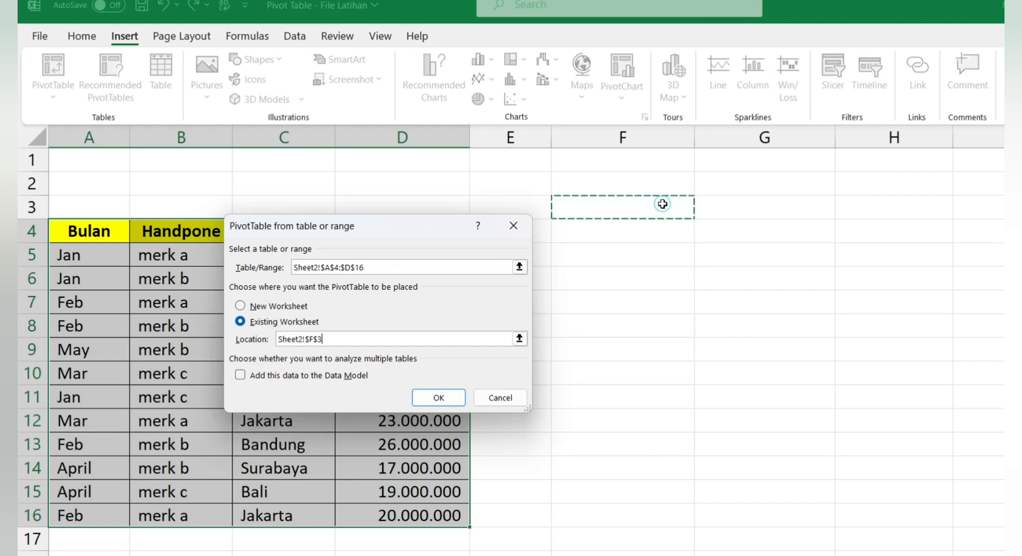
{"action": "left_click", "coordinate": [438, 397]}
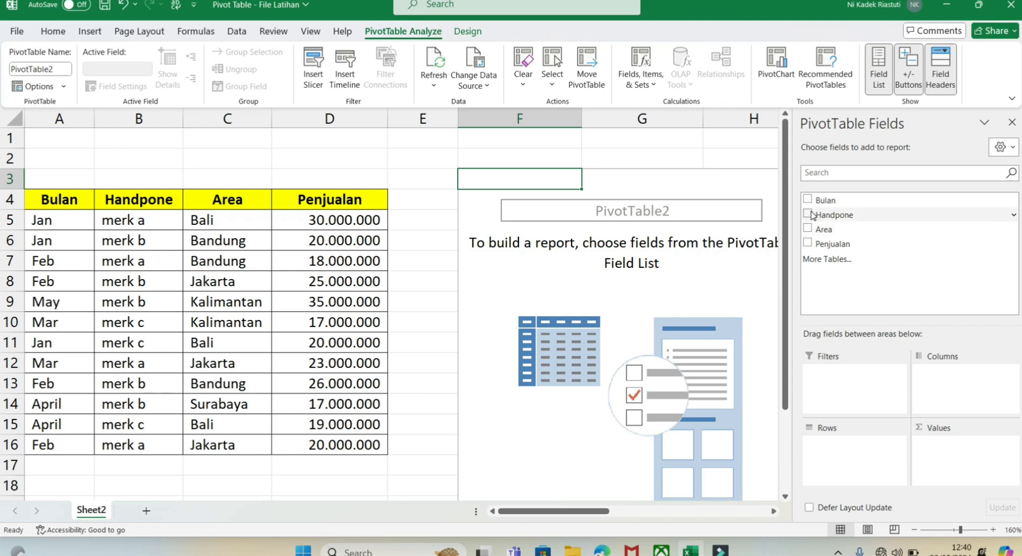
Step: Lay out the pivot table with Handpone as the row field and Area as the column field
{"action": "left_click_drag", "start_coordinate": [815, 216], "coordinate": [823, 230]}
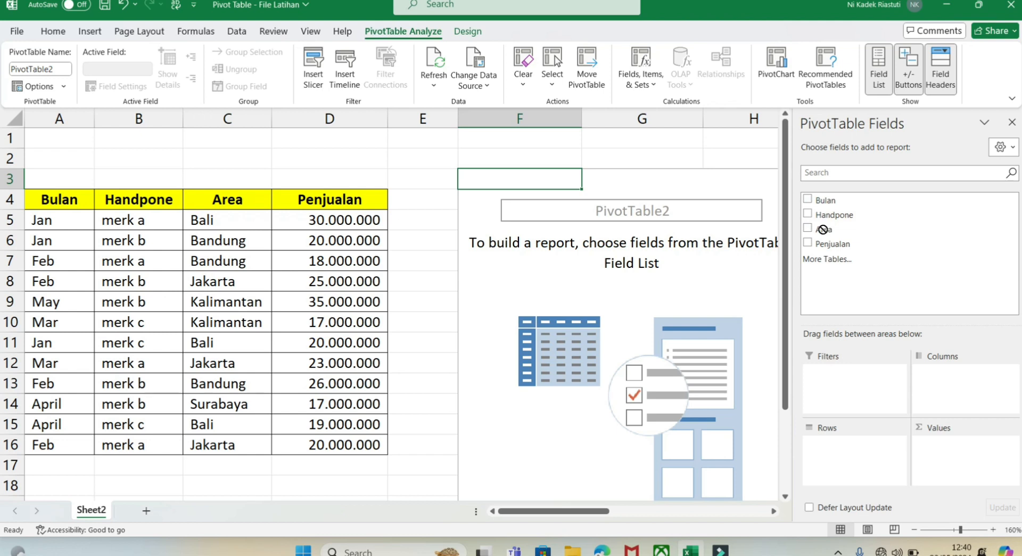
{"action": "left_click_drag", "start_coordinate": [824, 229], "coordinate": [826, 440]}
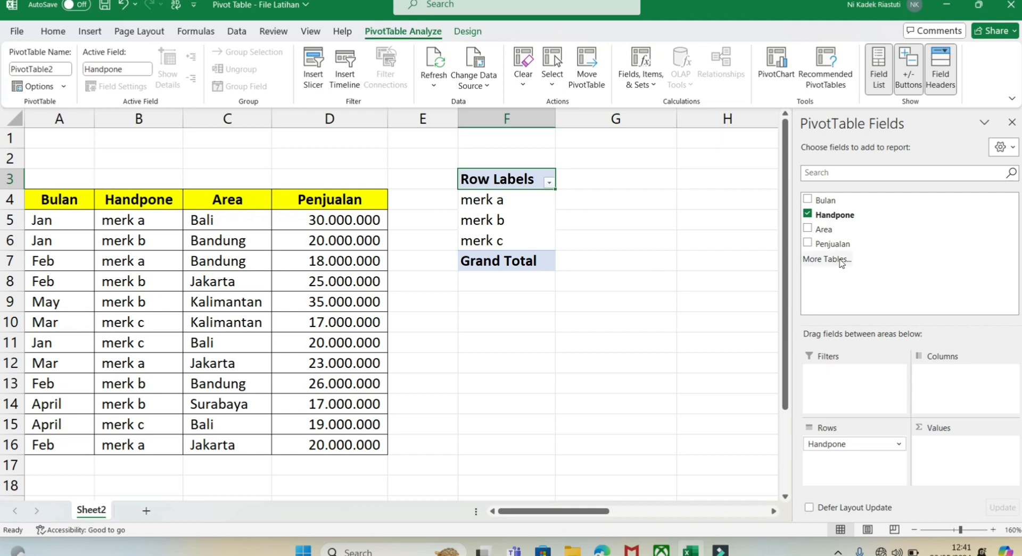
{"action": "left_click_drag", "start_coordinate": [810, 229], "coordinate": [956, 386]}
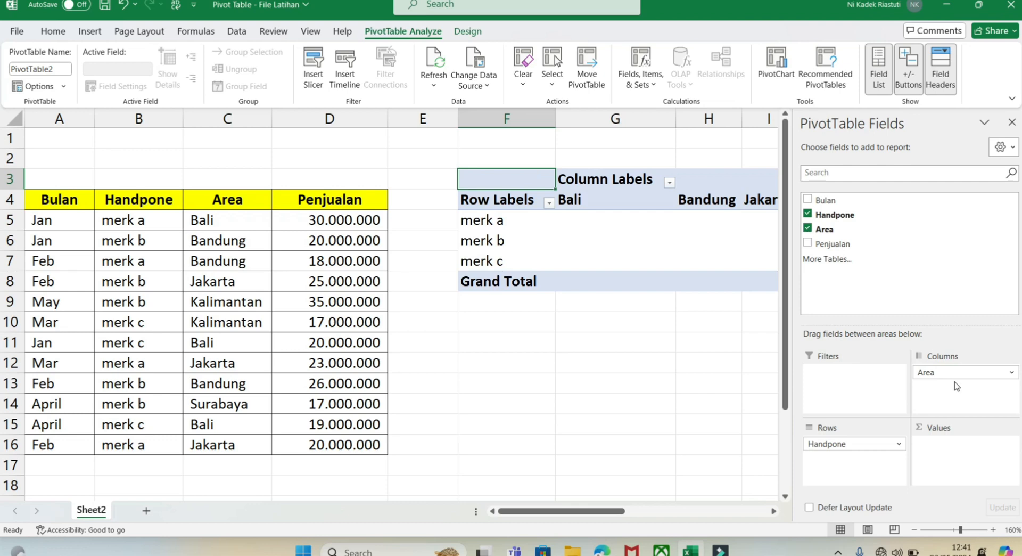
{"action": "left_click_drag", "start_coordinate": [599, 511], "coordinate": [666, 527]}
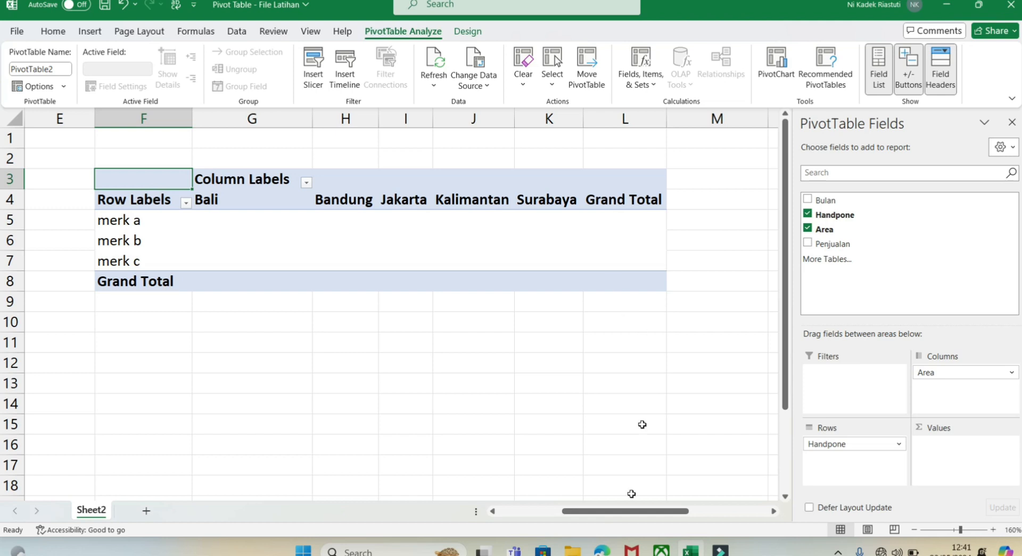
Step: Add Penjualan to the pivot table's values as a sum
{"action": "left_click_drag", "start_coordinate": [633, 511], "coordinate": [605, 512]}
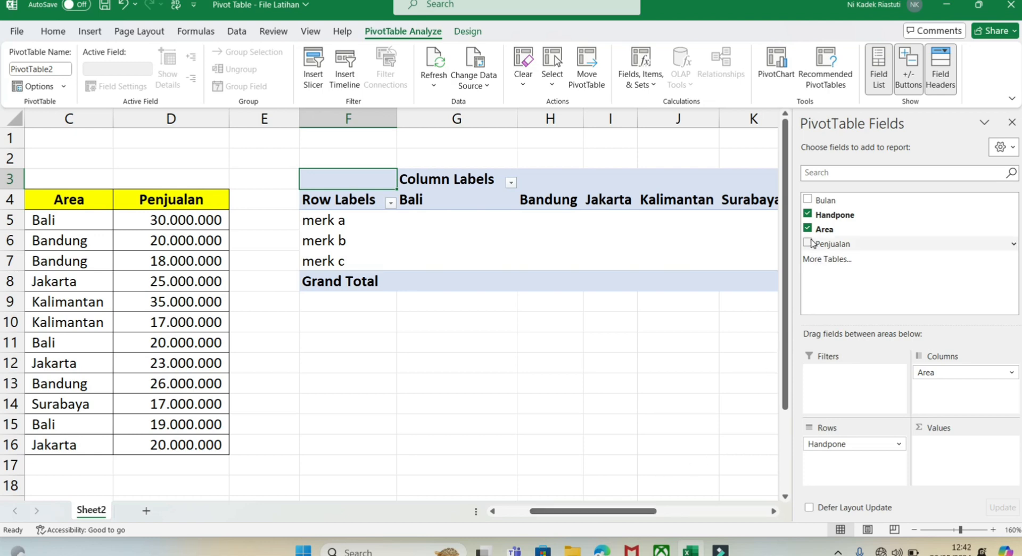
{"action": "left_click_drag", "start_coordinate": [811, 244], "coordinate": [950, 454]}
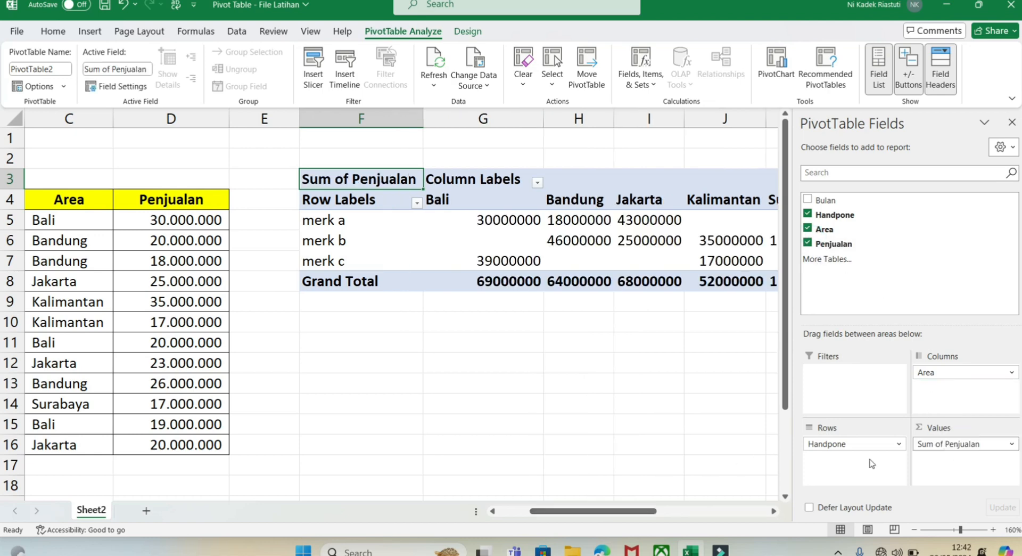
{"action": "left_click_drag", "start_coordinate": [636, 514], "coordinate": [665, 516]}
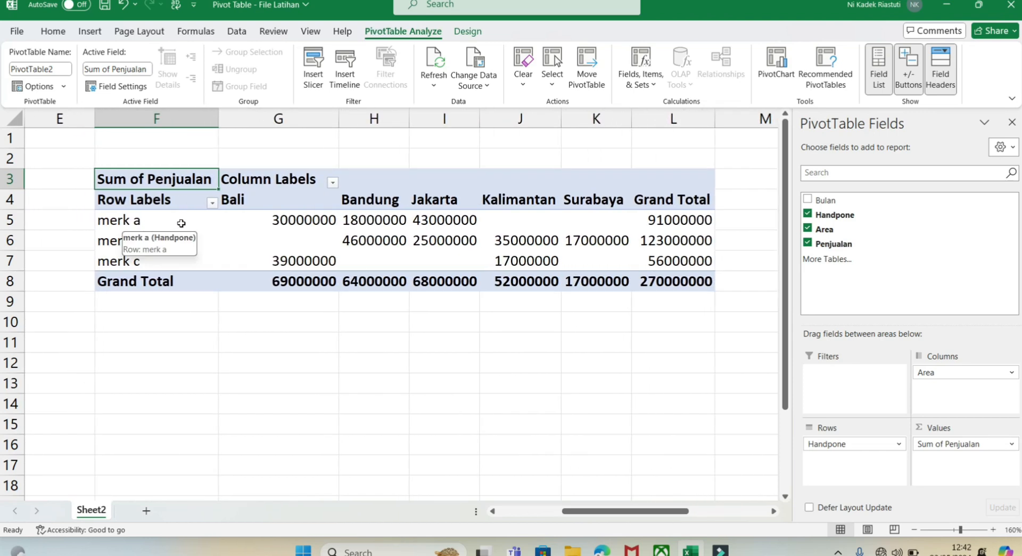
Step: Apply the comma number style to all pivot table sales figures in G5:L8, including the grand totals
{"action": "left_click", "coordinate": [290, 220]}
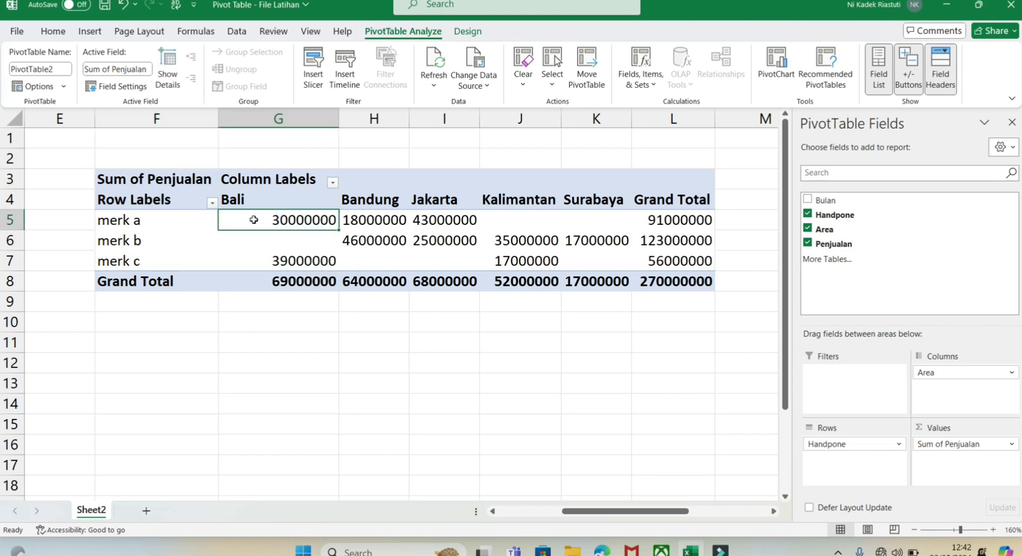
{"action": "left_click_drag", "start_coordinate": [248, 221], "coordinate": [687, 278]}
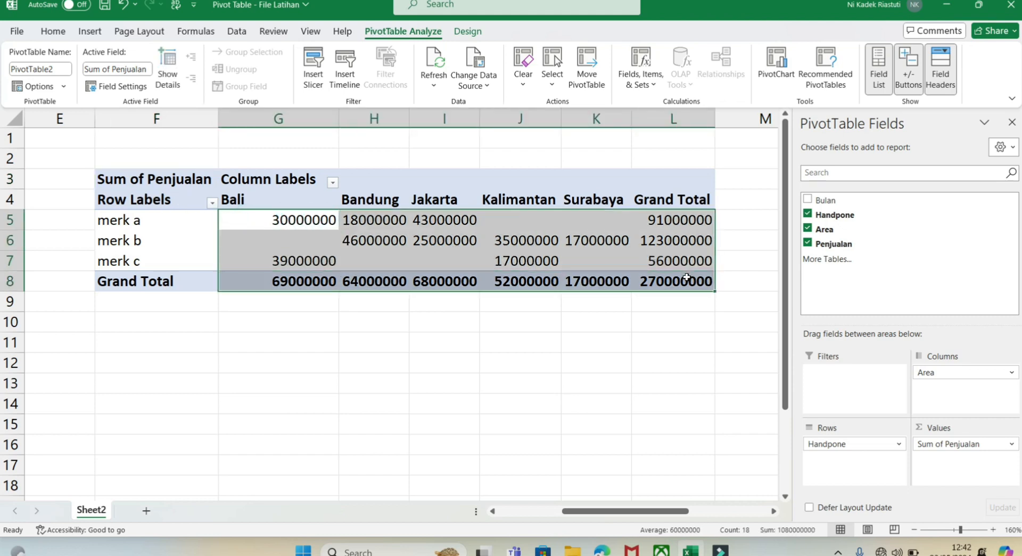
{"action": "left_click", "coordinate": [63, 35]}
{"action": "left_click", "coordinate": [528, 80]}
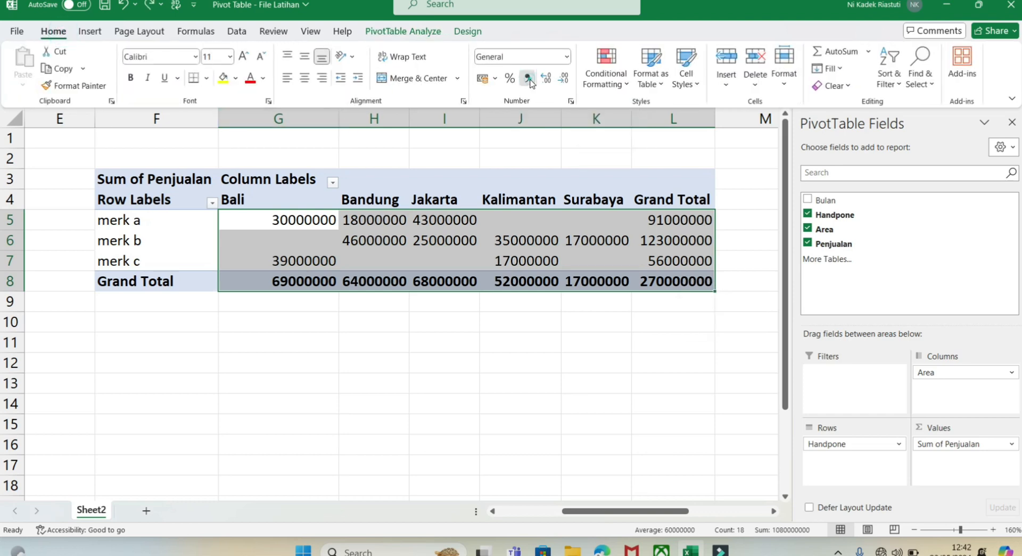
{"action": "left_click", "coordinate": [533, 379]}
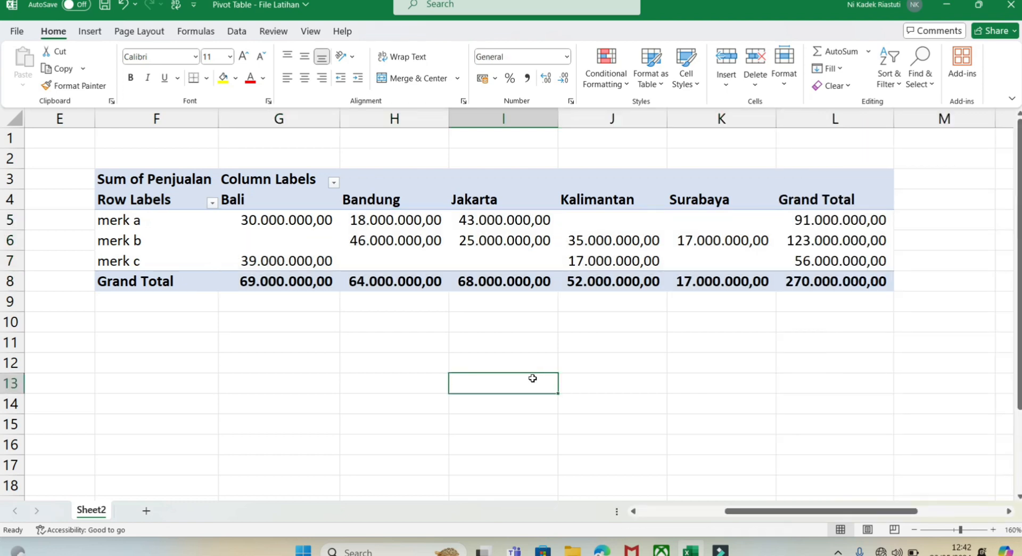
Step: Examine the sales figures of merk a and merk b for each area in the pivot table
{"action": "left_click", "coordinate": [132, 220]}
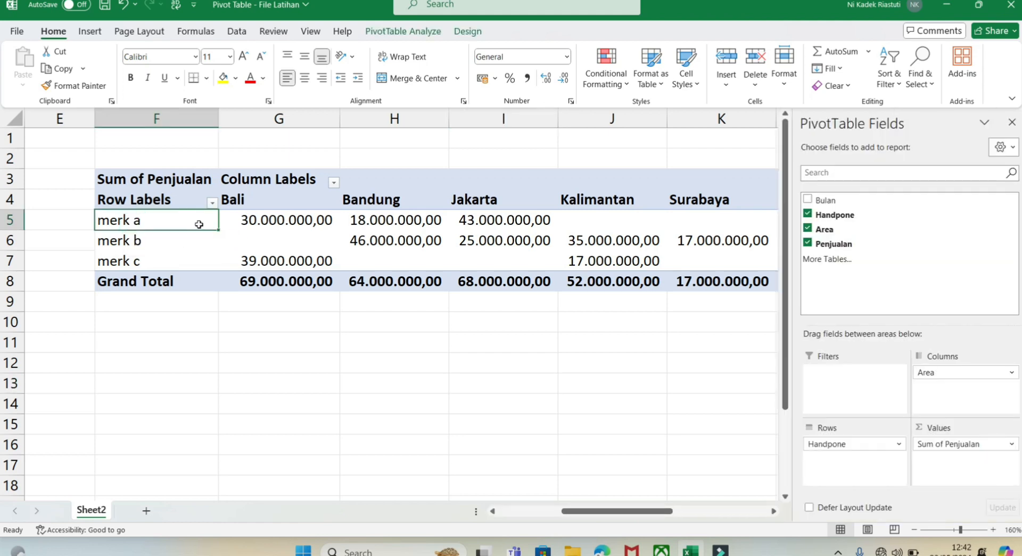
{"action": "left_click", "coordinate": [266, 221]}
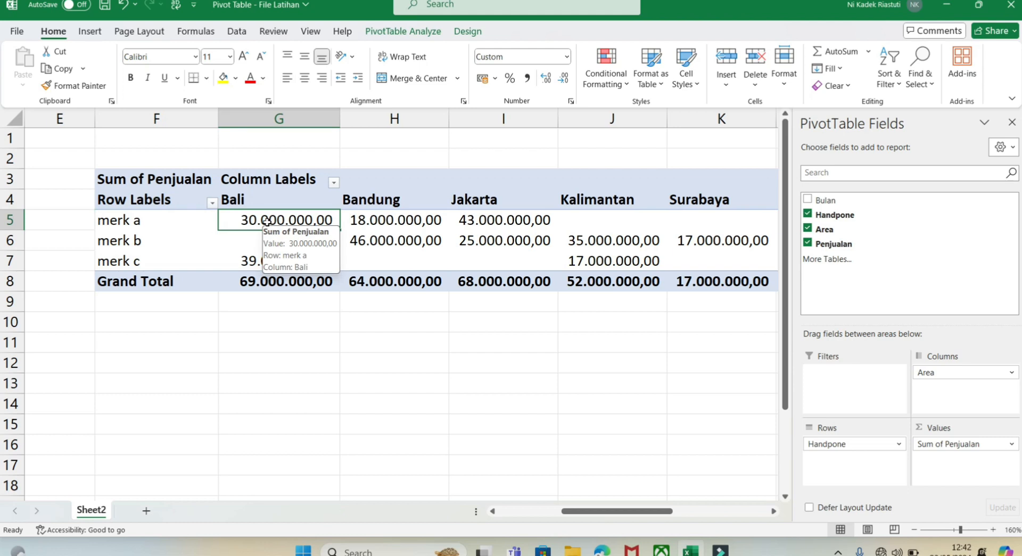
{"action": "left_click", "coordinate": [382, 224]}
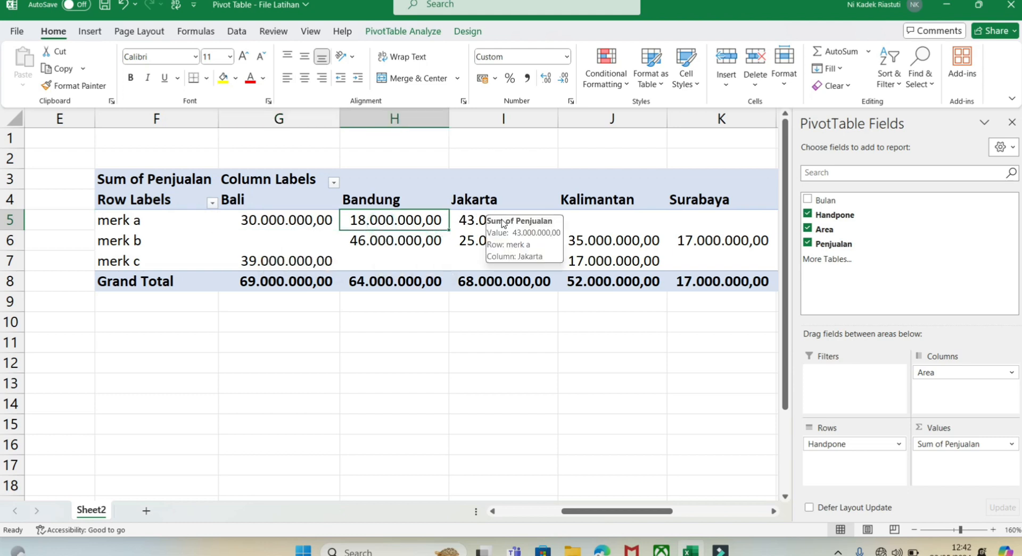
{"action": "left_click", "coordinate": [466, 219]}
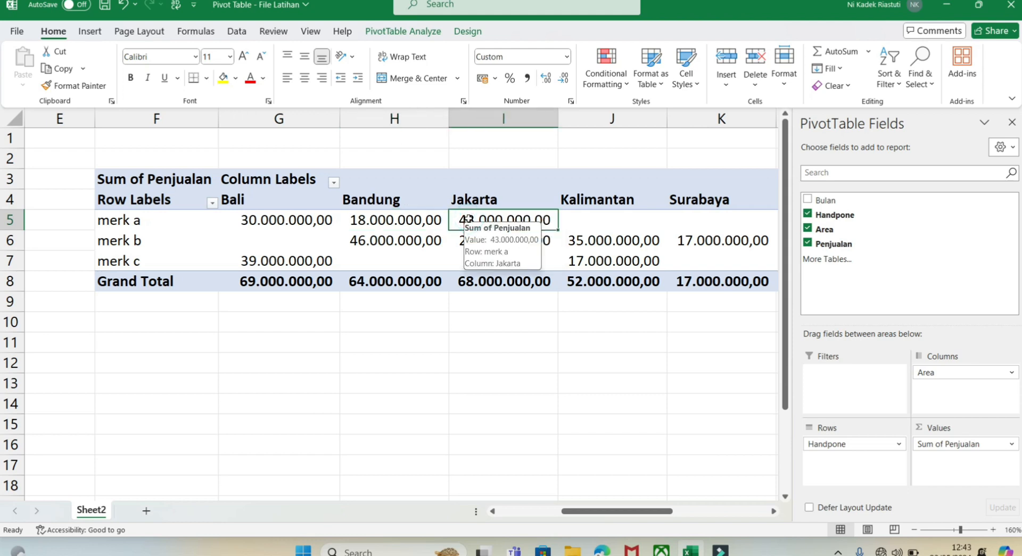
{"action": "left_click", "coordinate": [129, 241]}
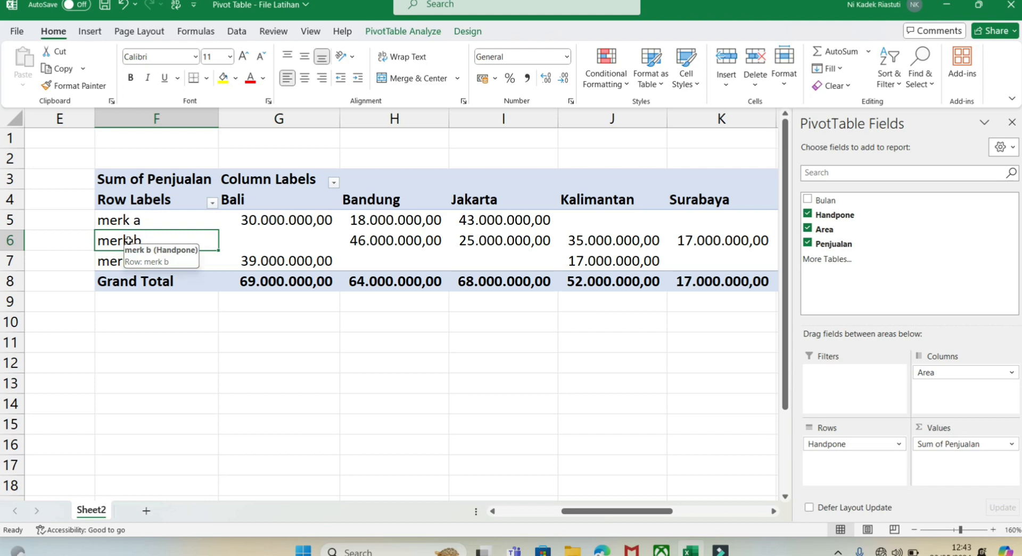
{"action": "left_click", "coordinate": [279, 237]}
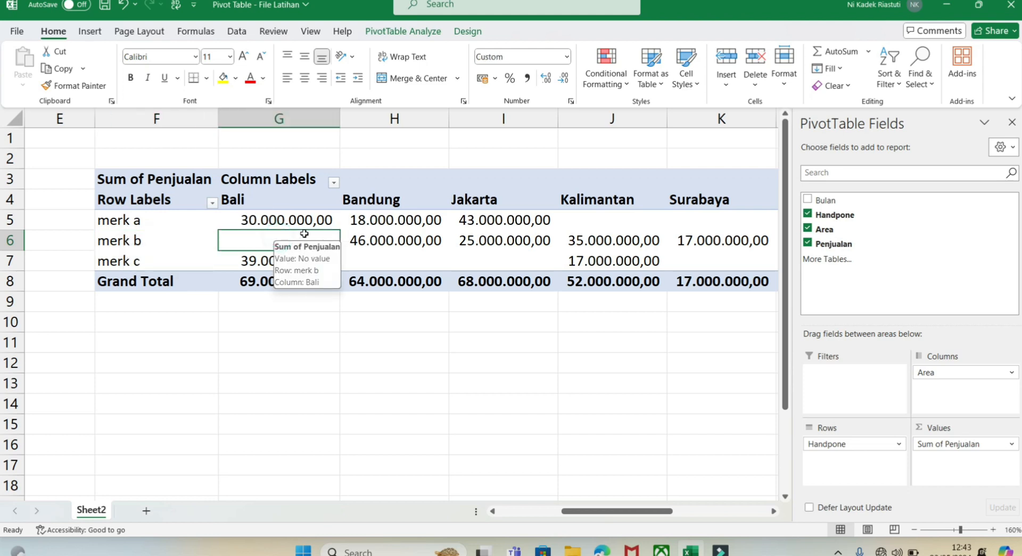
{"action": "left_click", "coordinate": [367, 240]}
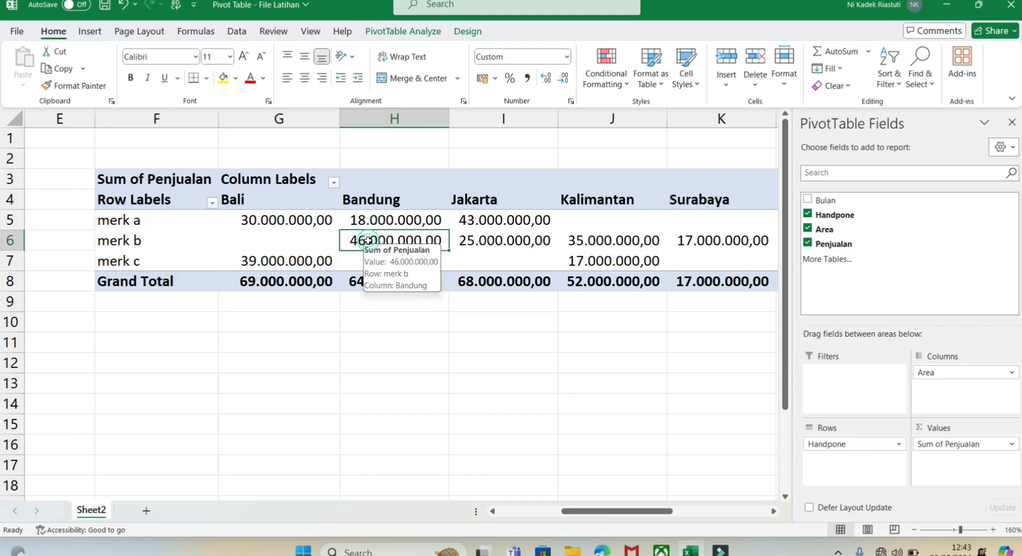
{"action": "left_click", "coordinate": [504, 234]}
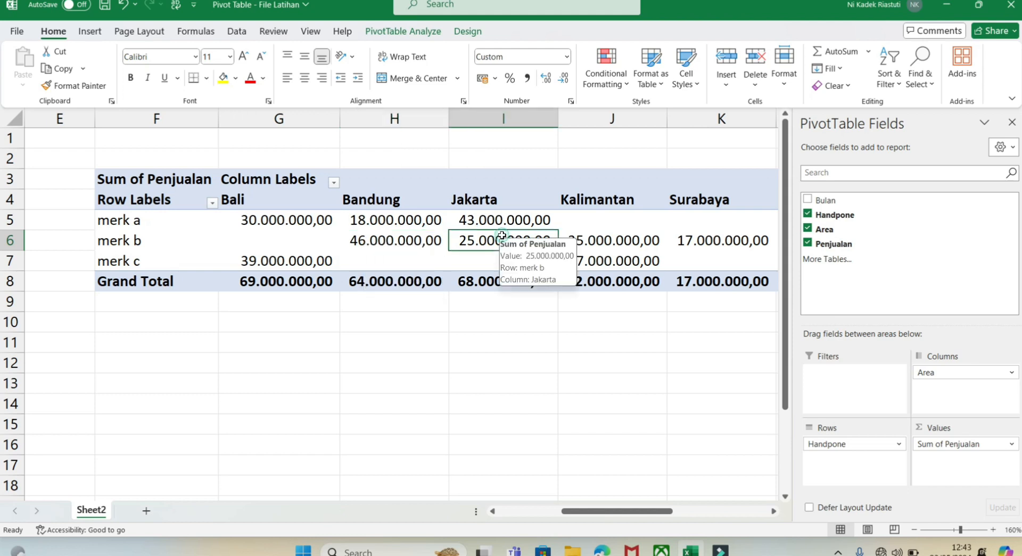
{"action": "left_click", "coordinate": [616, 227]}
{"action": "left_click", "coordinate": [617, 238]}
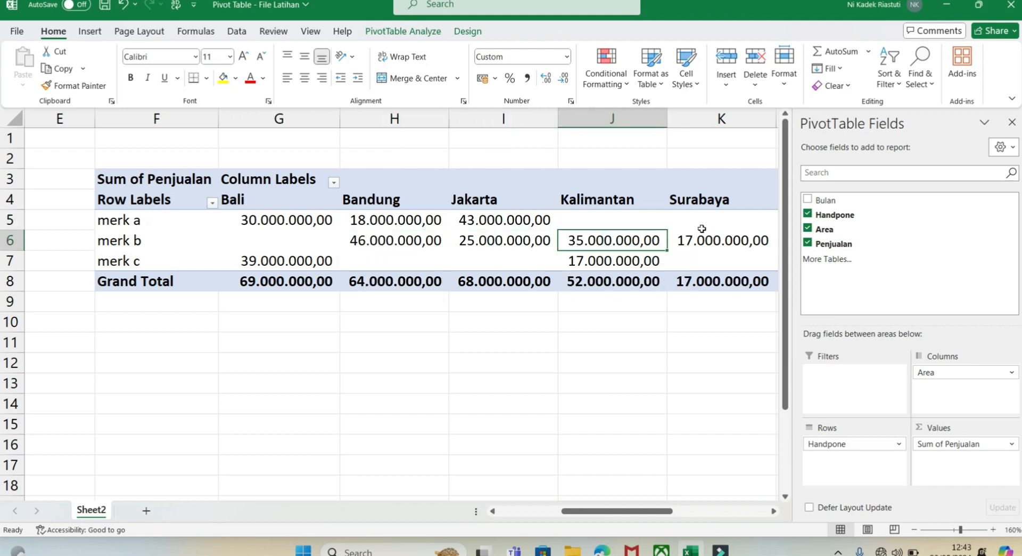
{"action": "left_click", "coordinate": [725, 239]}
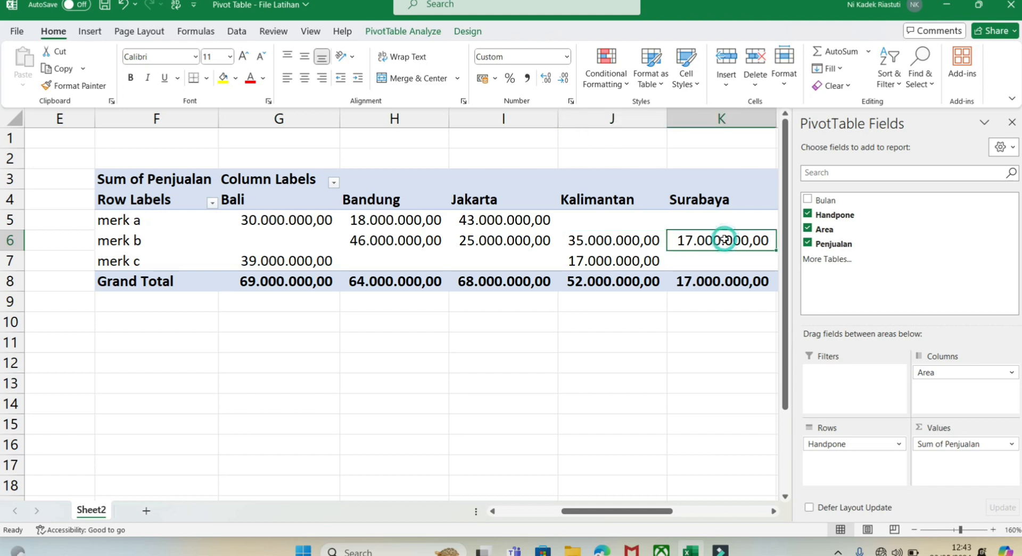
Step: Examine the sales of merk c by area and the pivot table's Grand Total column
{"action": "left_click", "coordinate": [138, 262]}
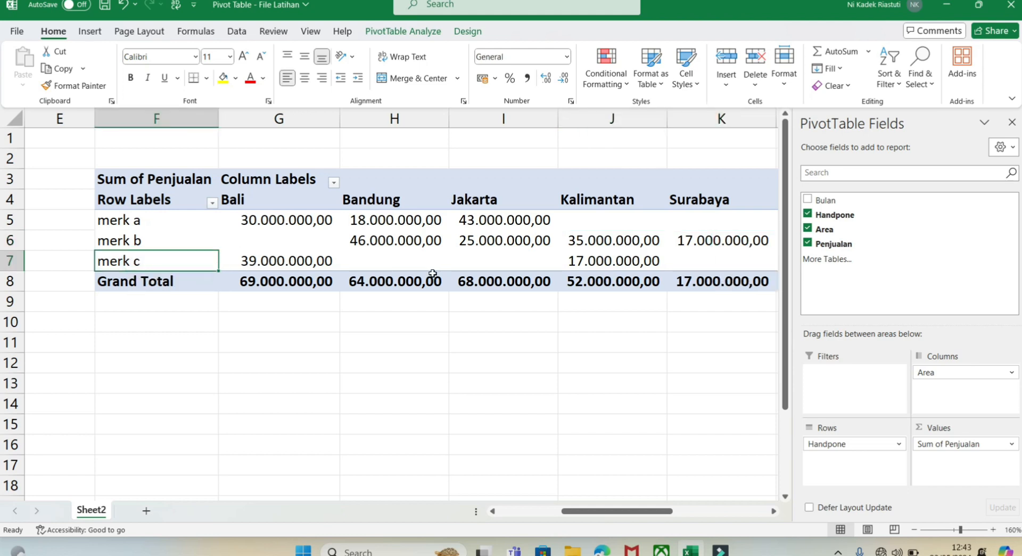
{"action": "left_click", "coordinate": [399, 263]}
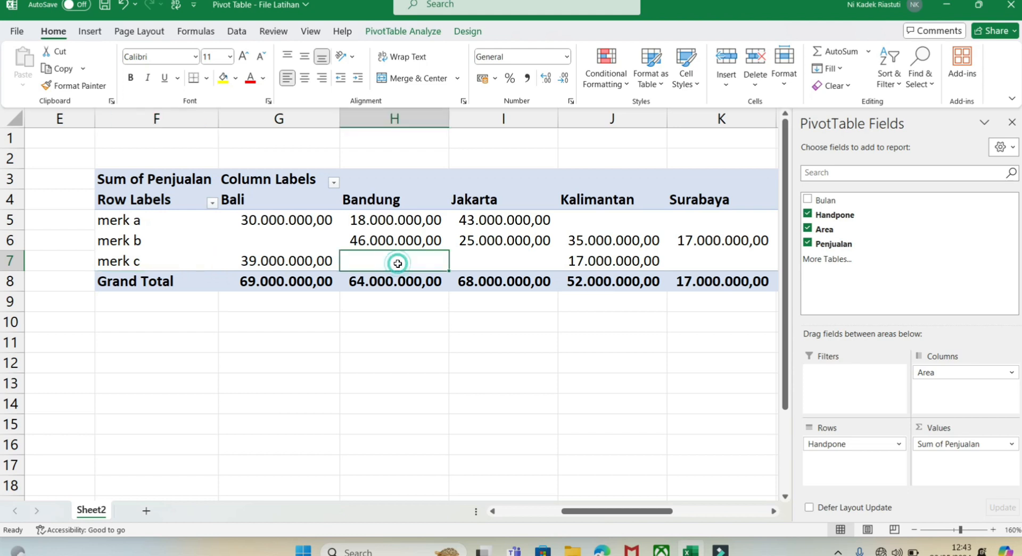
{"action": "left_click", "coordinate": [516, 260]}
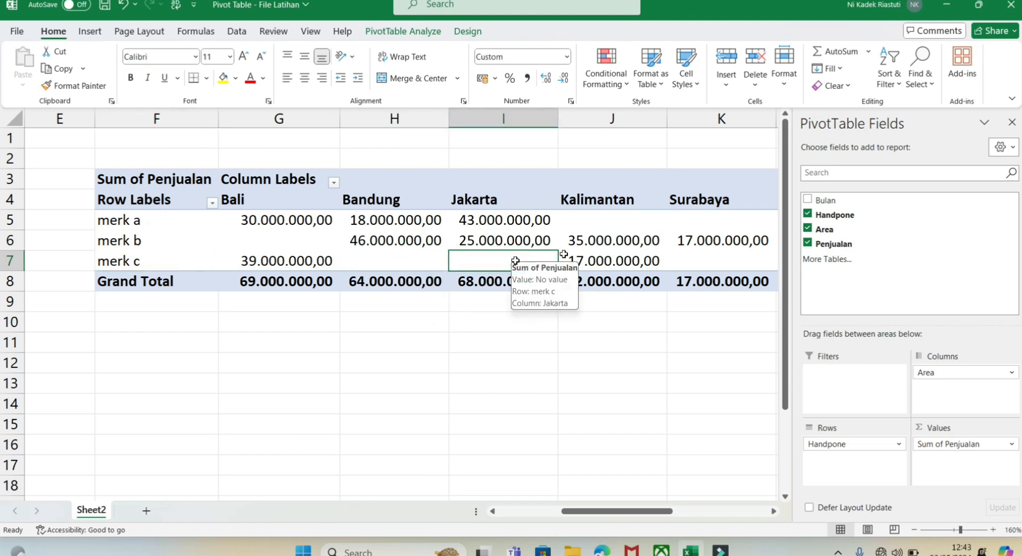
{"action": "left_click", "coordinate": [705, 261]}
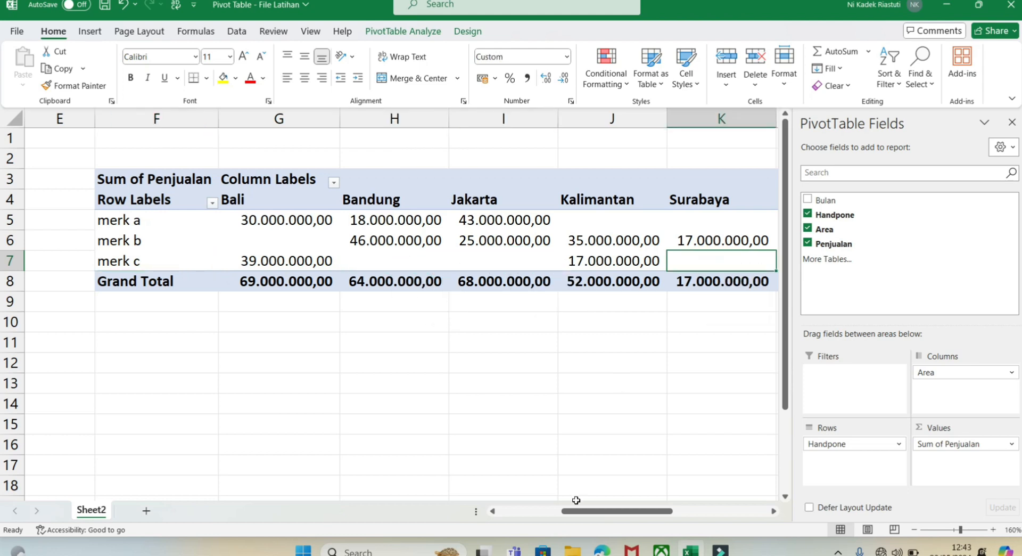
{"action": "left_click_drag", "start_coordinate": [579, 511], "coordinate": [604, 513]}
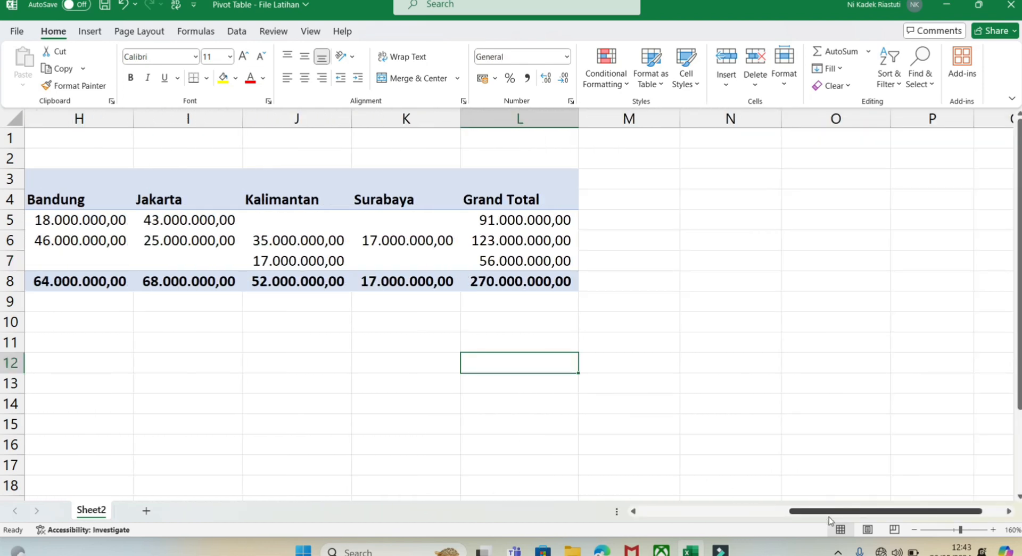
{"action": "left_click_drag", "start_coordinate": [829, 513], "coordinate": [743, 513]}
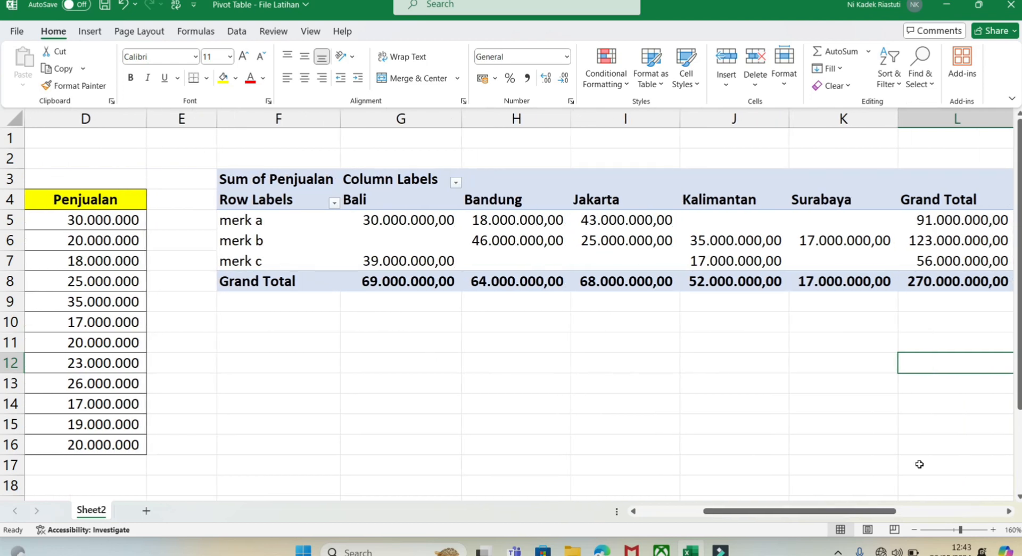
{"action": "left_click_drag", "start_coordinate": [859, 513], "coordinate": [885, 510]}
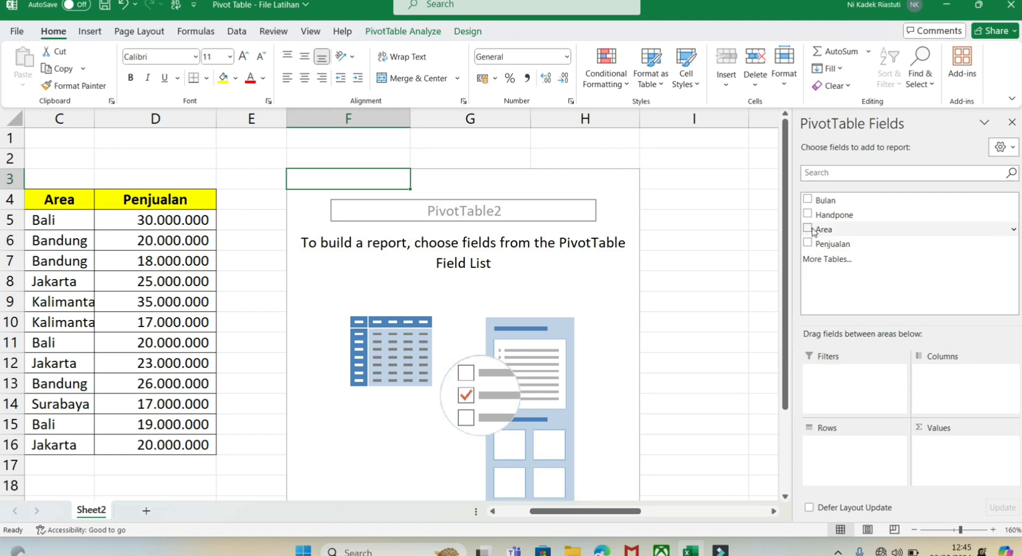
Step: Lay out the new pivot table with Area as rows, Bulan as columns and the sum of Penjualan as values
{"action": "left_click_drag", "start_coordinate": [813, 229], "coordinate": [838, 456]}
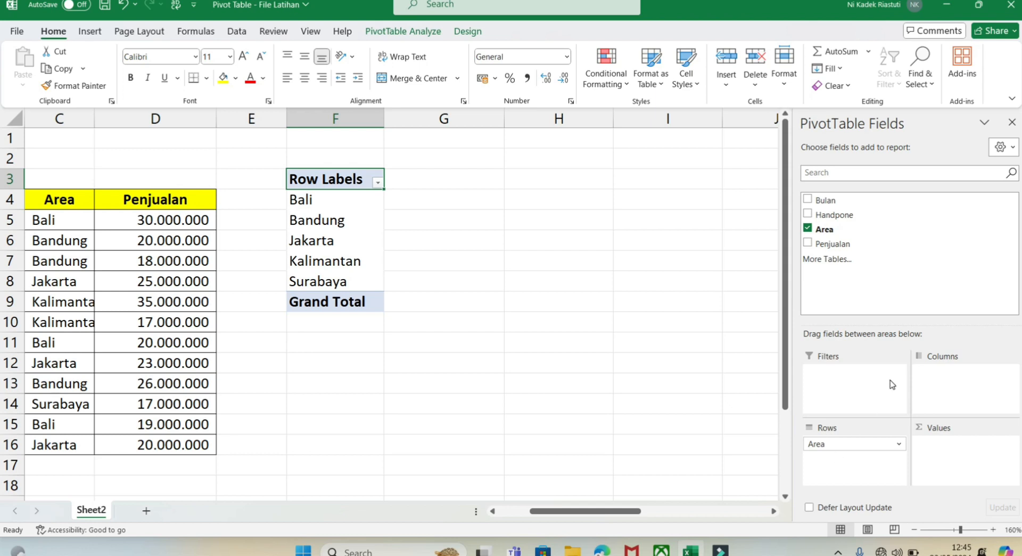
{"action": "left_click_drag", "start_coordinate": [809, 198], "coordinate": [945, 389]}
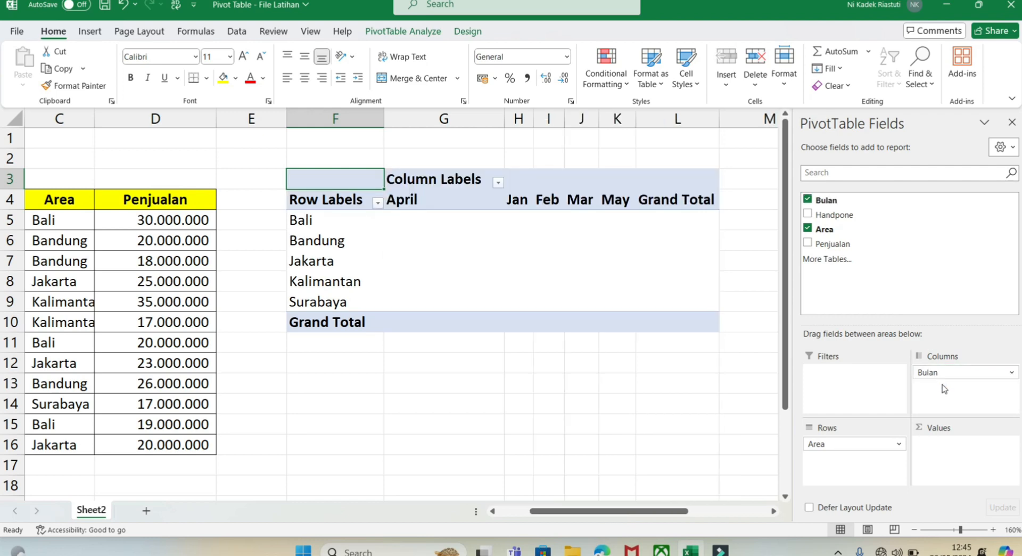
{"action": "left_click_drag", "start_coordinate": [833, 243], "coordinate": [949, 455]}
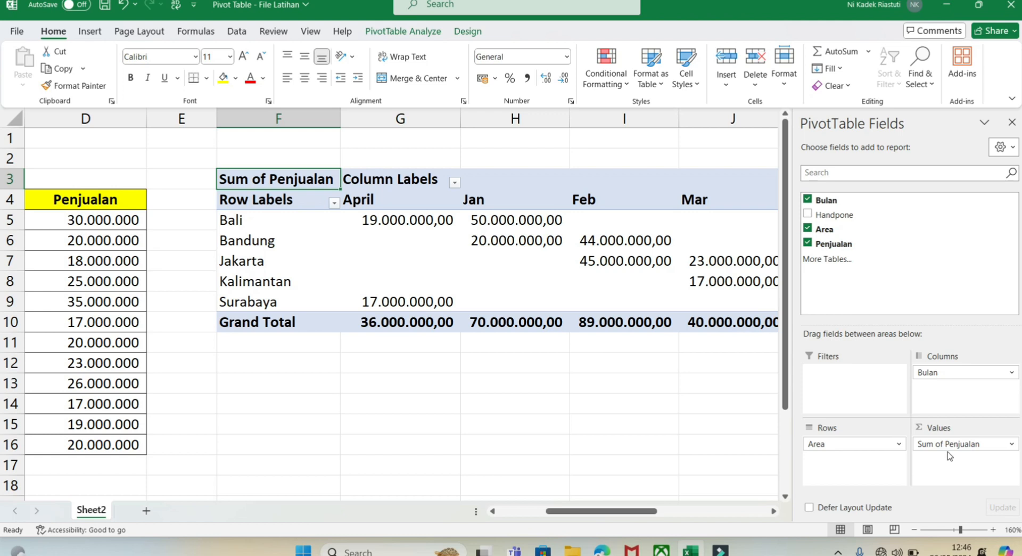
{"action": "left_click_drag", "start_coordinate": [630, 513], "coordinate": [660, 522]}
{"action": "left_click_drag", "start_coordinate": [677, 528], "coordinate": [646, 530]}
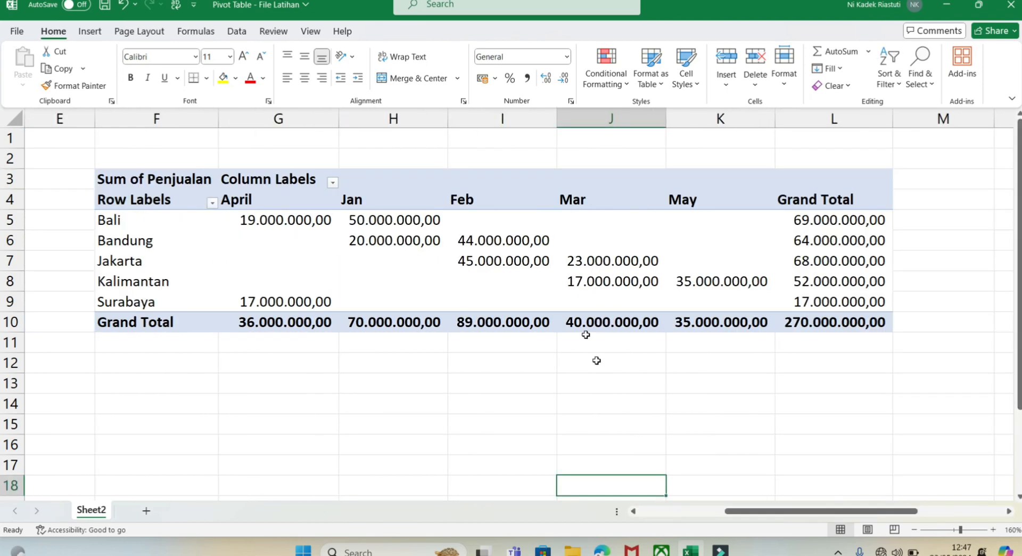
Step: Add Handpone to the pivot table as a report filter
{"action": "left_click", "coordinate": [569, 284]}
{"action": "mouse_move", "coordinate": [570, 284]}
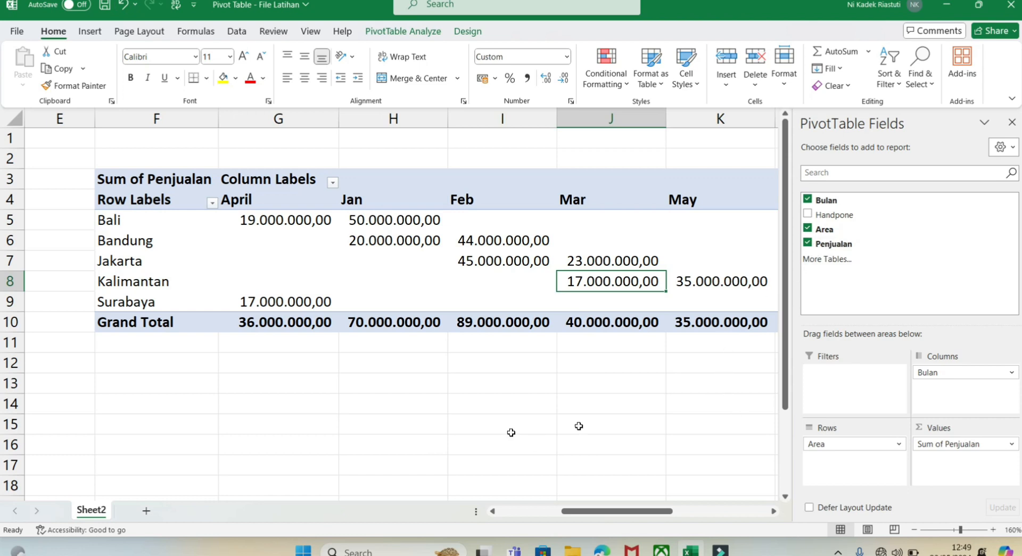
{"action": "left_click_drag", "start_coordinate": [834, 214], "coordinate": [814, 382]}
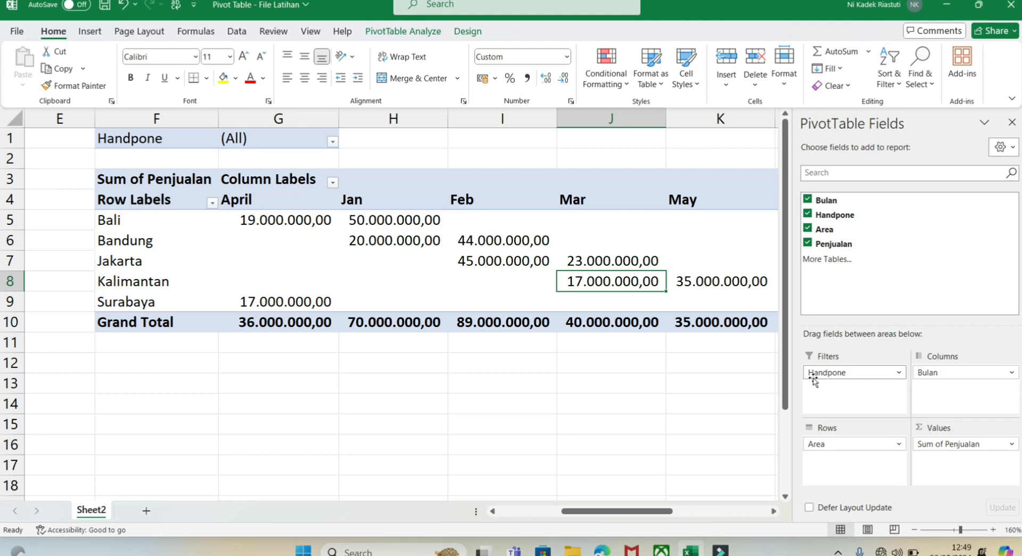
{"action": "left_click_drag", "start_coordinate": [813, 377], "coordinate": [827, 202]}
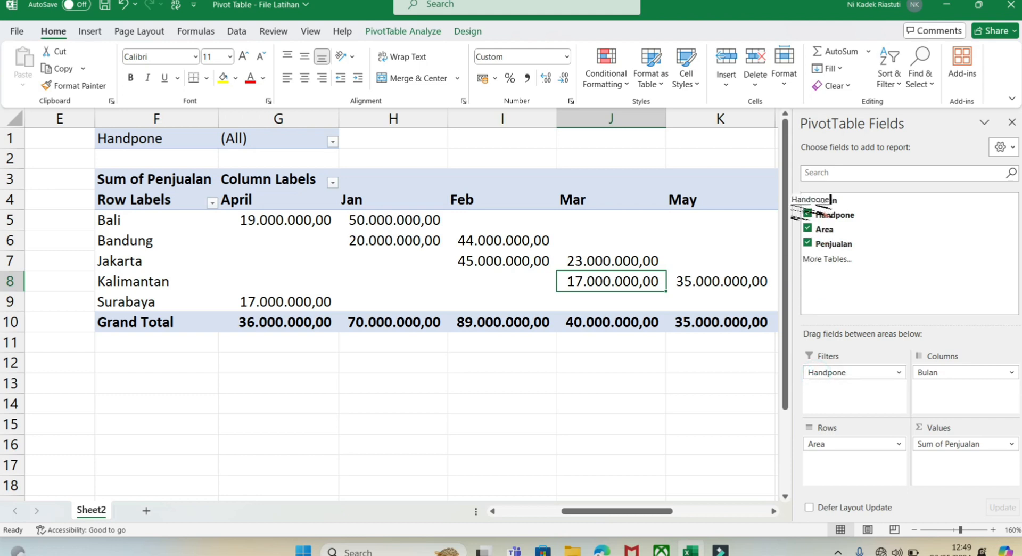
Step: Filter the pivot table by Handpone to show only merk a
{"action": "left_click", "coordinate": [333, 143]}
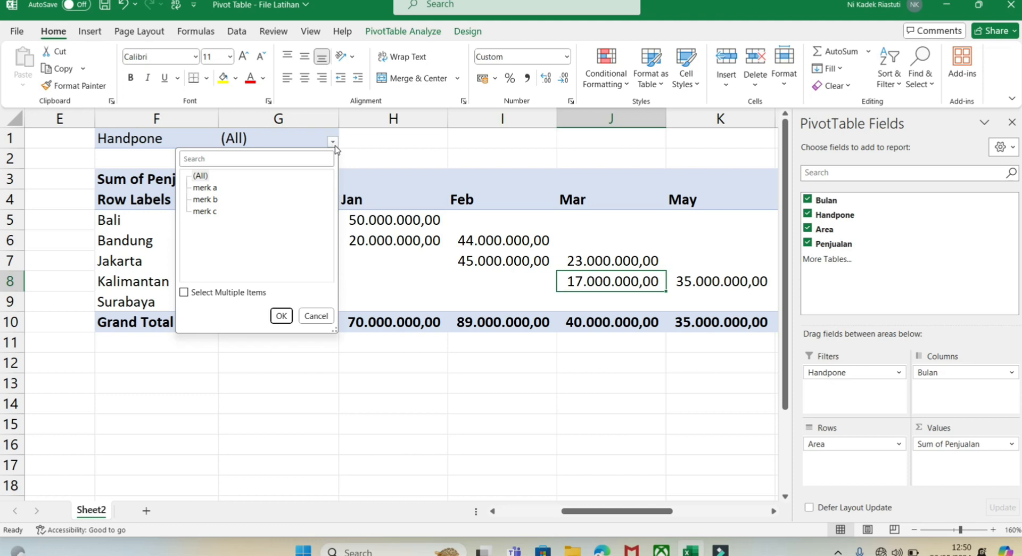
{"action": "left_click", "coordinate": [205, 188]}
{"action": "left_click", "coordinate": [278, 316]}
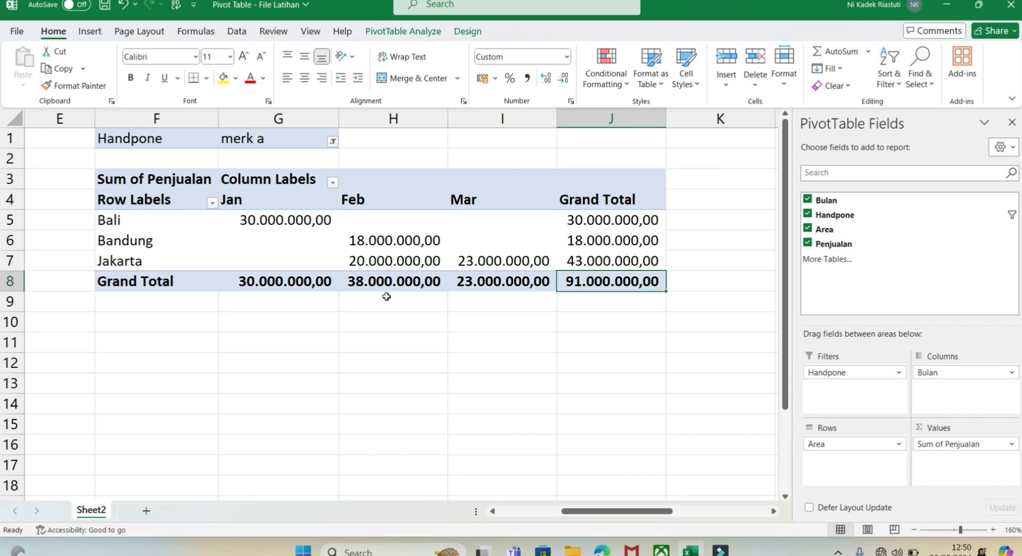
Step: Switch the Handpone report filter to merk b
{"action": "left_click", "coordinate": [333, 142]}
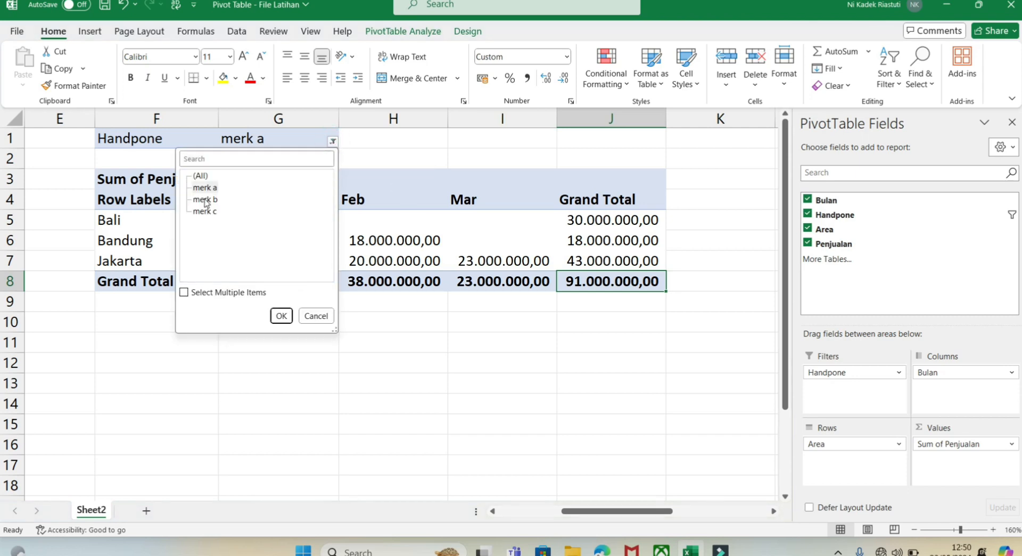
{"action": "left_click", "coordinate": [205, 200]}
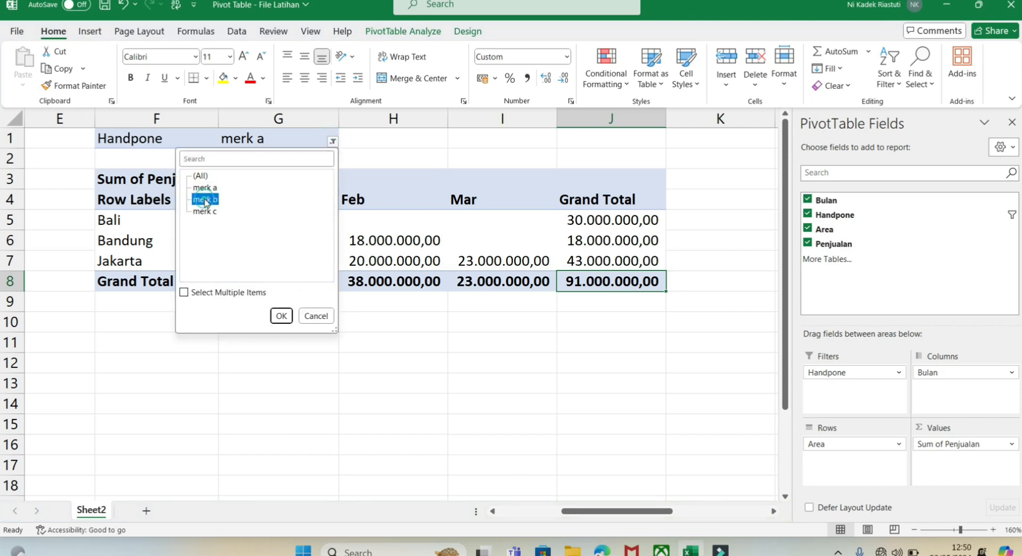
{"action": "left_click", "coordinate": [281, 317]}
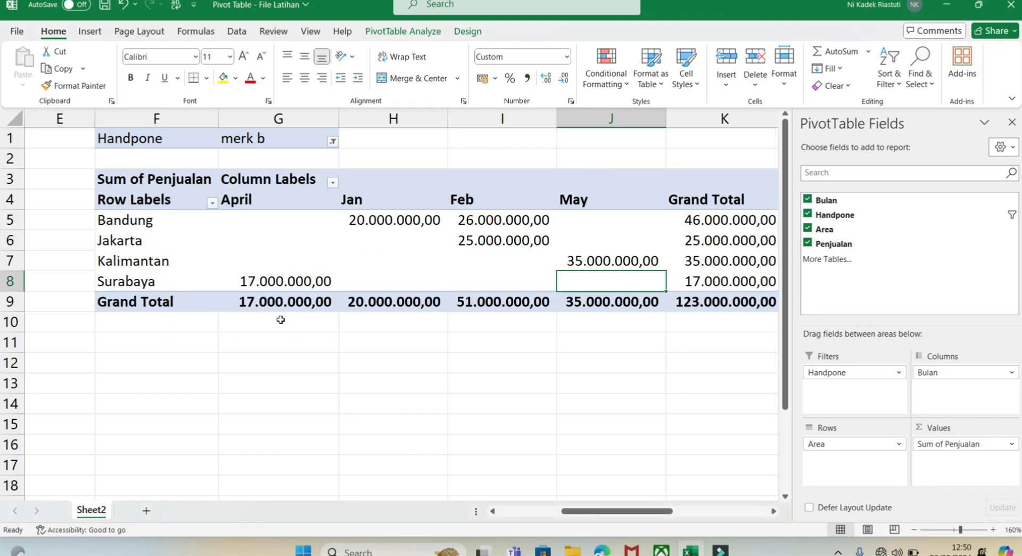
Step: Change the Handpone report filter to merk c
{"action": "left_click", "coordinate": [333, 141]}
{"action": "left_click", "coordinate": [206, 212]}
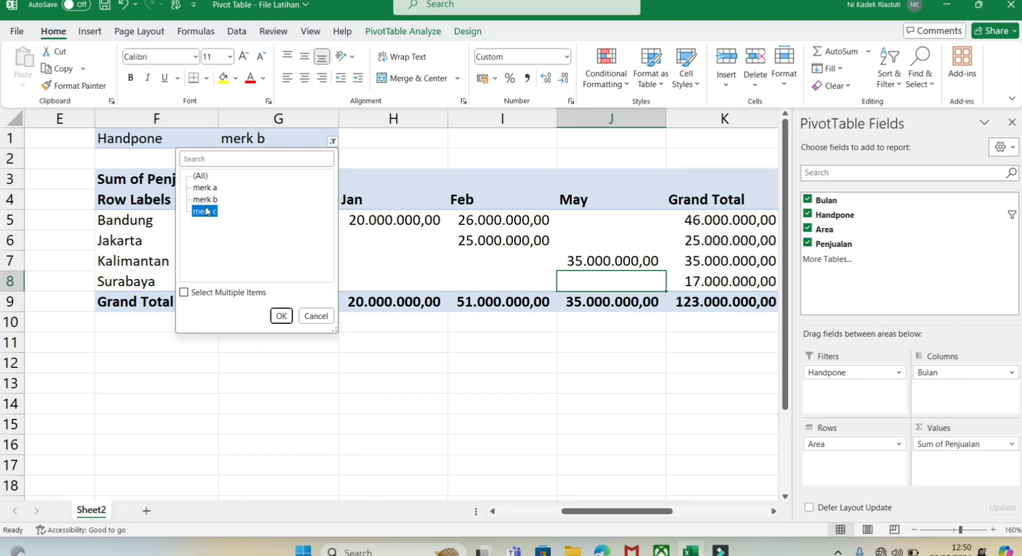
{"action": "left_click", "coordinate": [280, 316]}
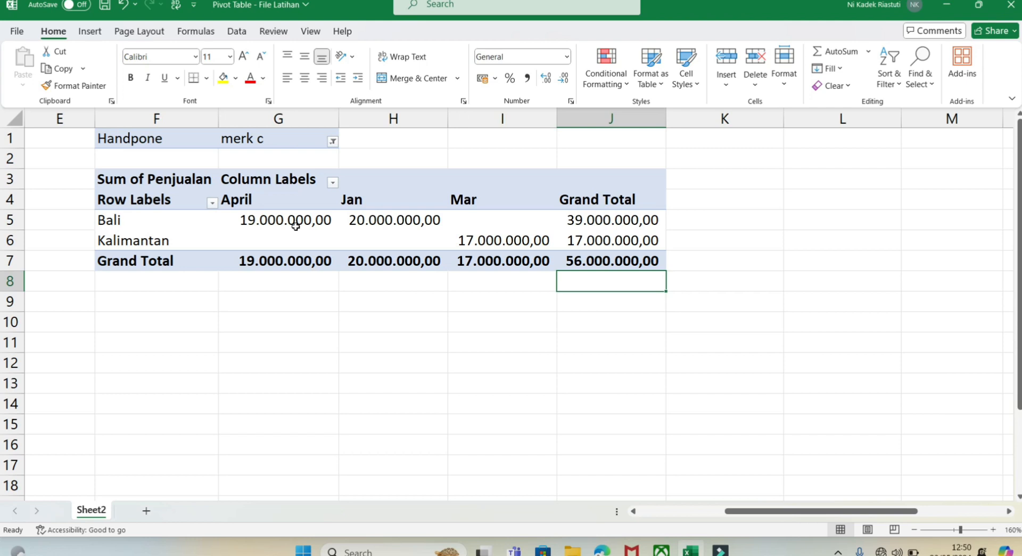
Step: Allow multiple items in the Handpone filter and include merk b together with merk c
{"action": "mouse_move", "coordinate": [296, 227]}
{"action": "left_click", "coordinate": [333, 142]}
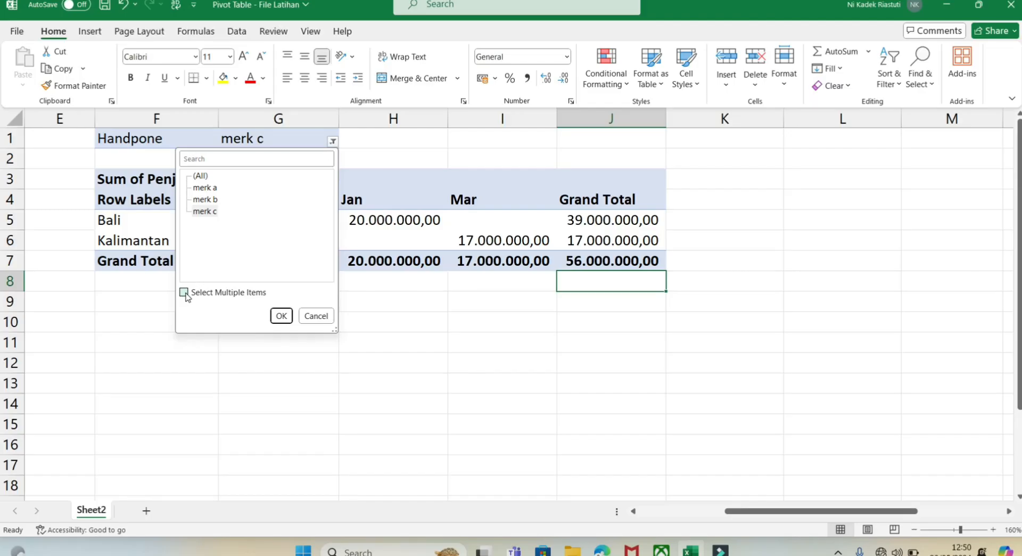
{"action": "left_click", "coordinate": [199, 432]}
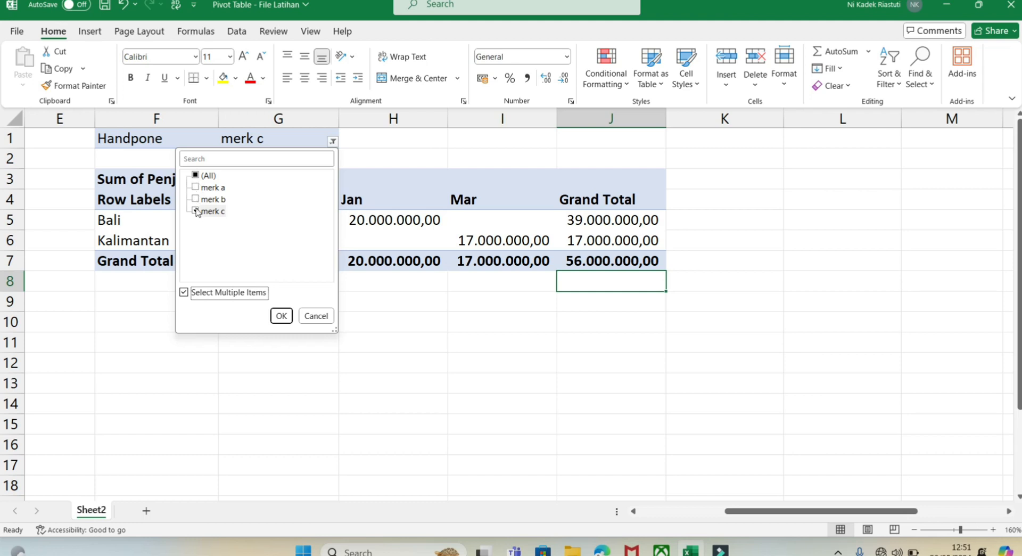
{"action": "left_click", "coordinate": [196, 199]}
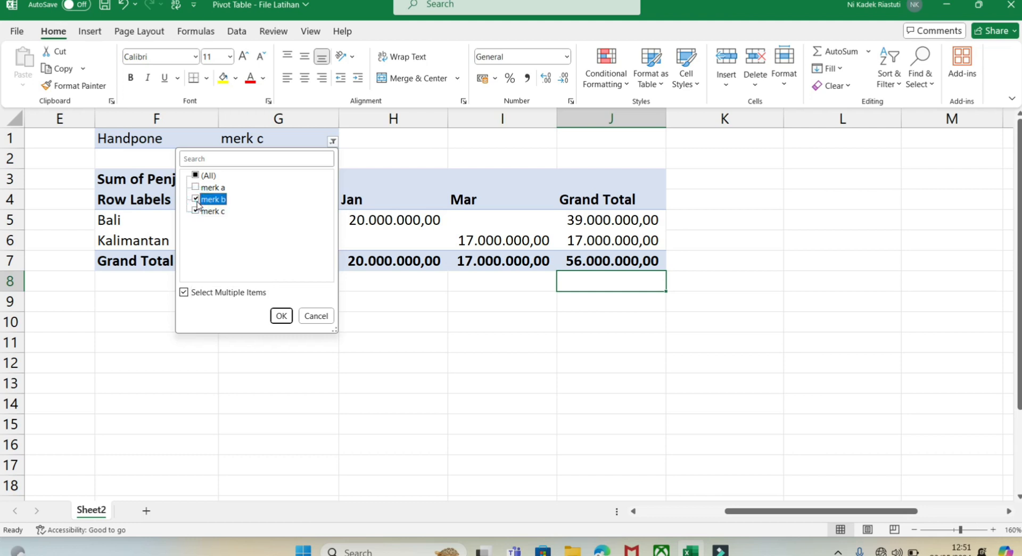
{"action": "left_click", "coordinate": [282, 315]}
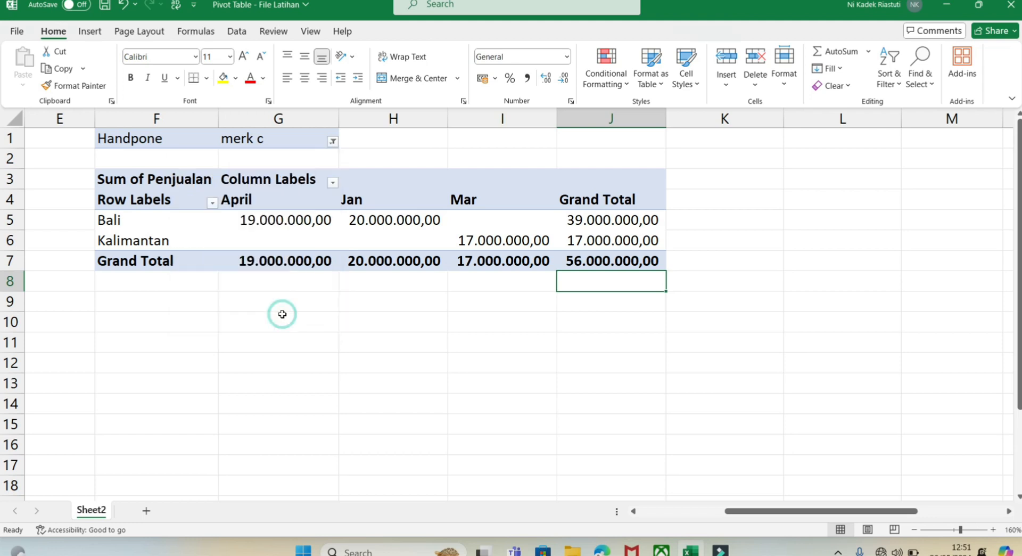
Step: Change the Handpone report filter so that only merk a and merk b are included, leaving out merk c
{"action": "mouse_move", "coordinate": [283, 314]}
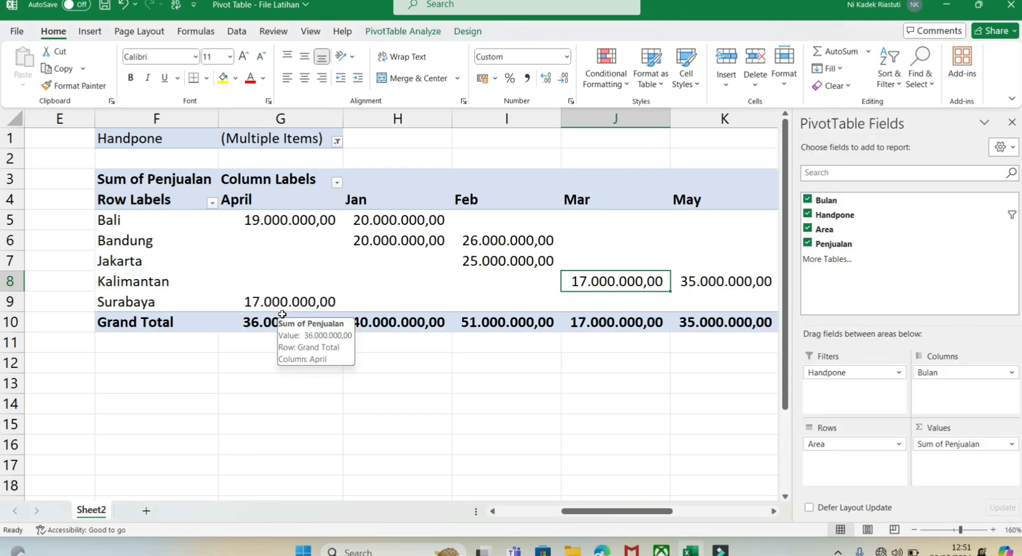
{"action": "left_click", "coordinate": [337, 141]}
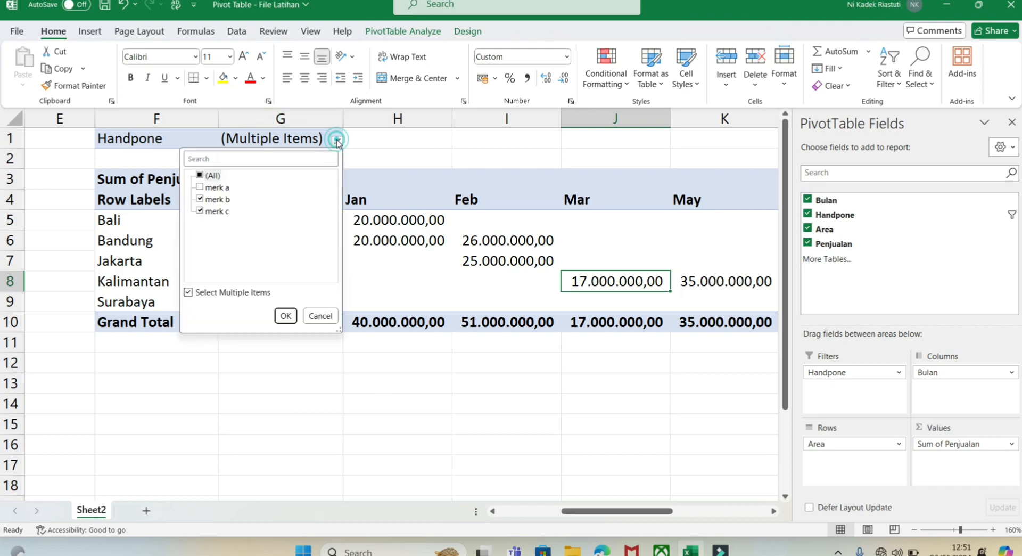
{"action": "left_click", "coordinate": [199, 199]}
{"action": "left_click", "coordinate": [200, 211]}
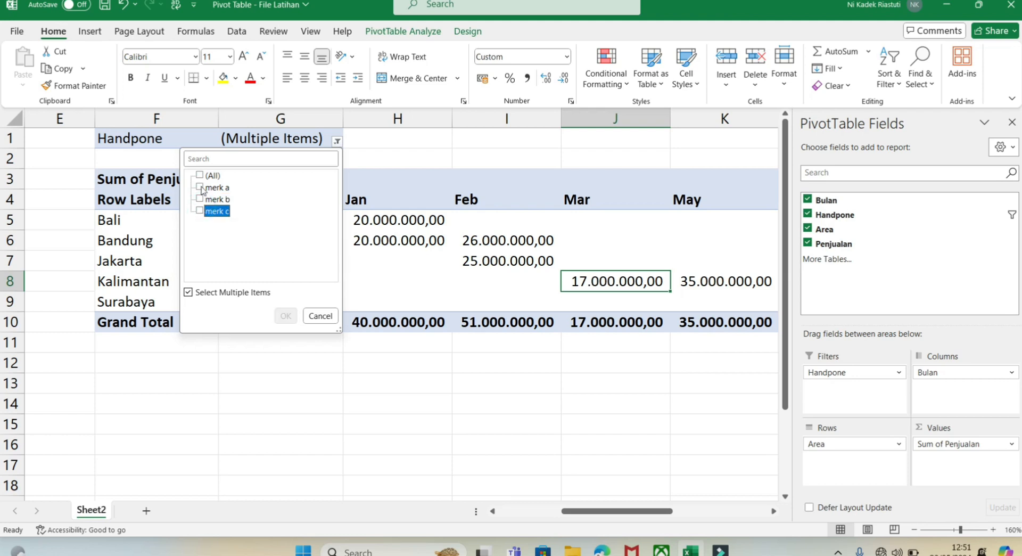
{"action": "left_click", "coordinate": [200, 188]}
{"action": "left_click", "coordinate": [200, 199]}
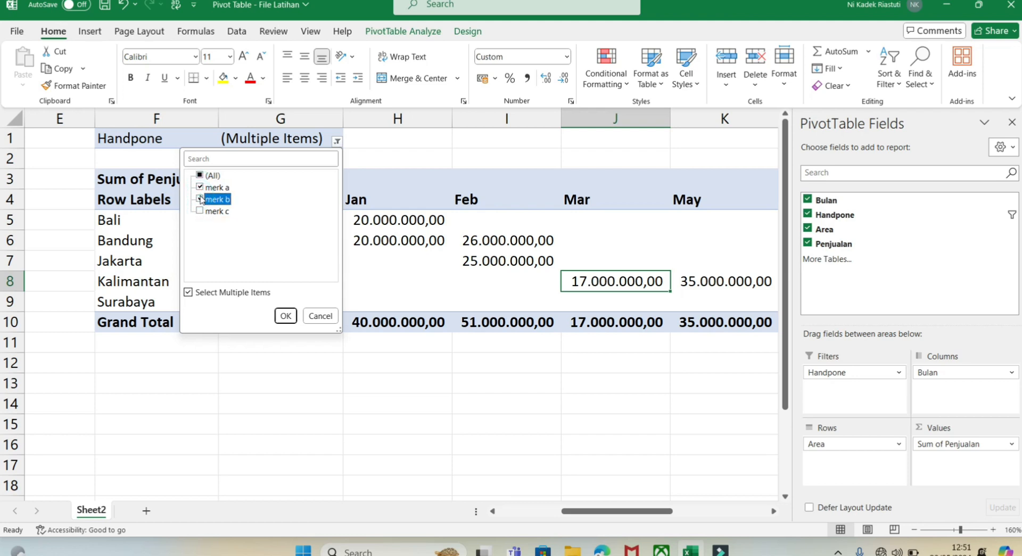
{"action": "left_click", "coordinate": [286, 317]}
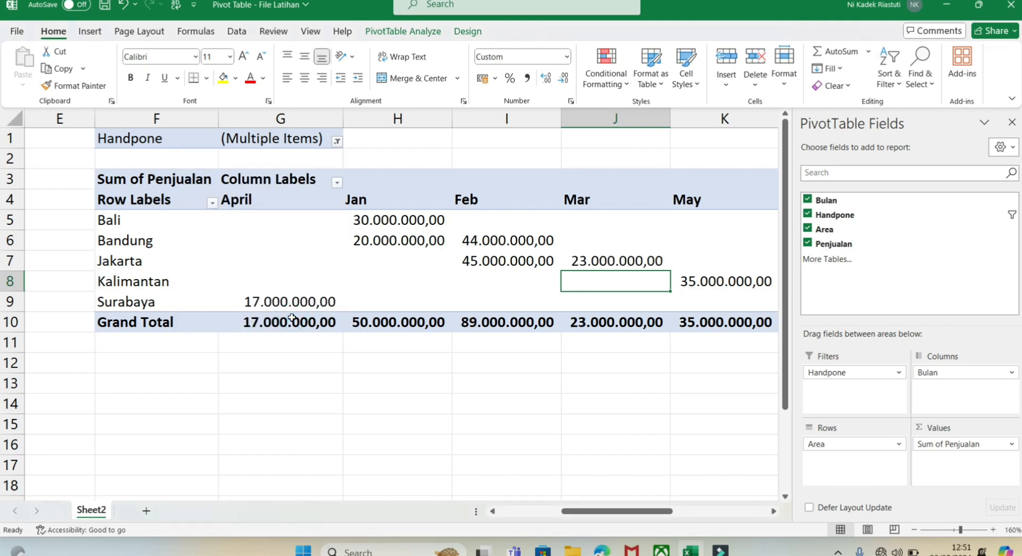
{"action": "left_click", "coordinate": [455, 364]}
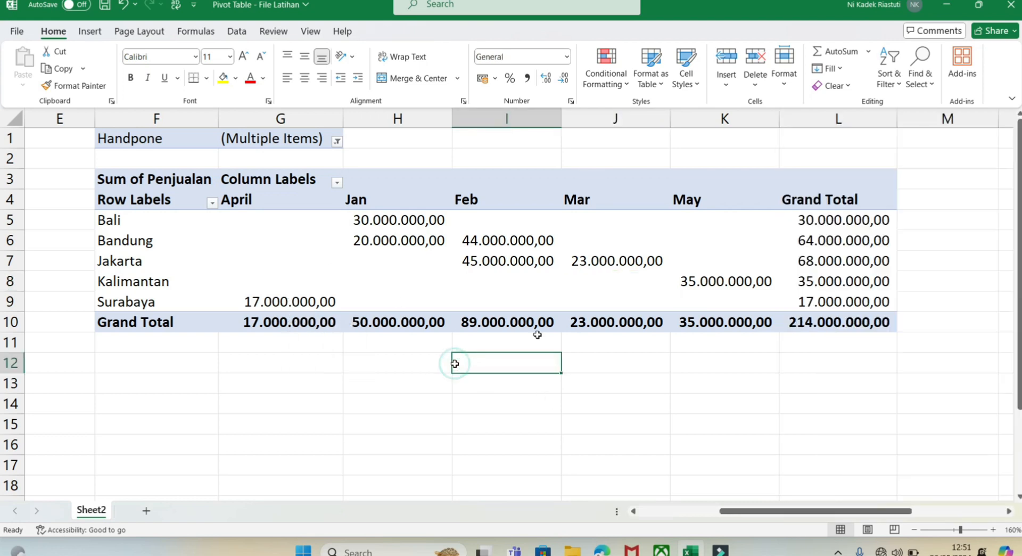